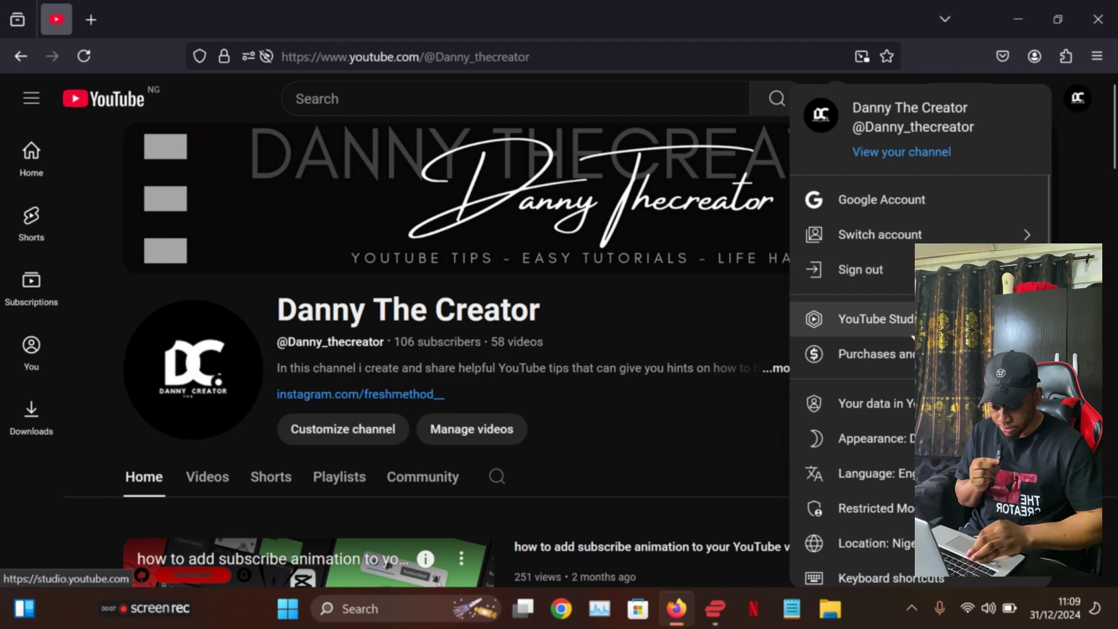
- Open YouTube Studio and review the tags, comment settings and available category options in the published video's details
click(874, 319)
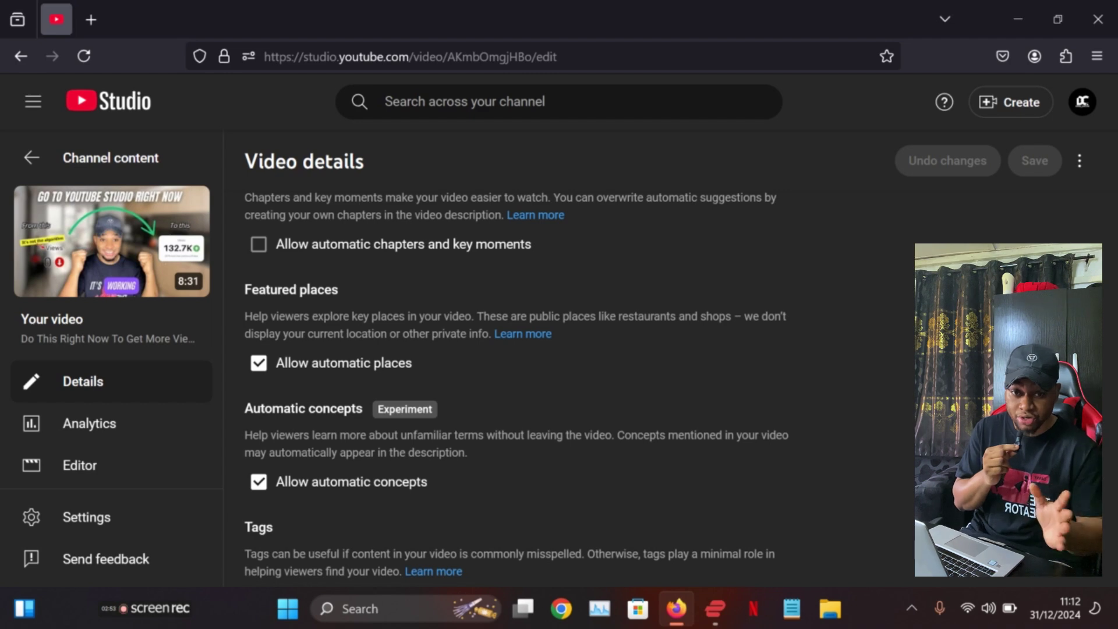
scroll(513, 373, down, 20)
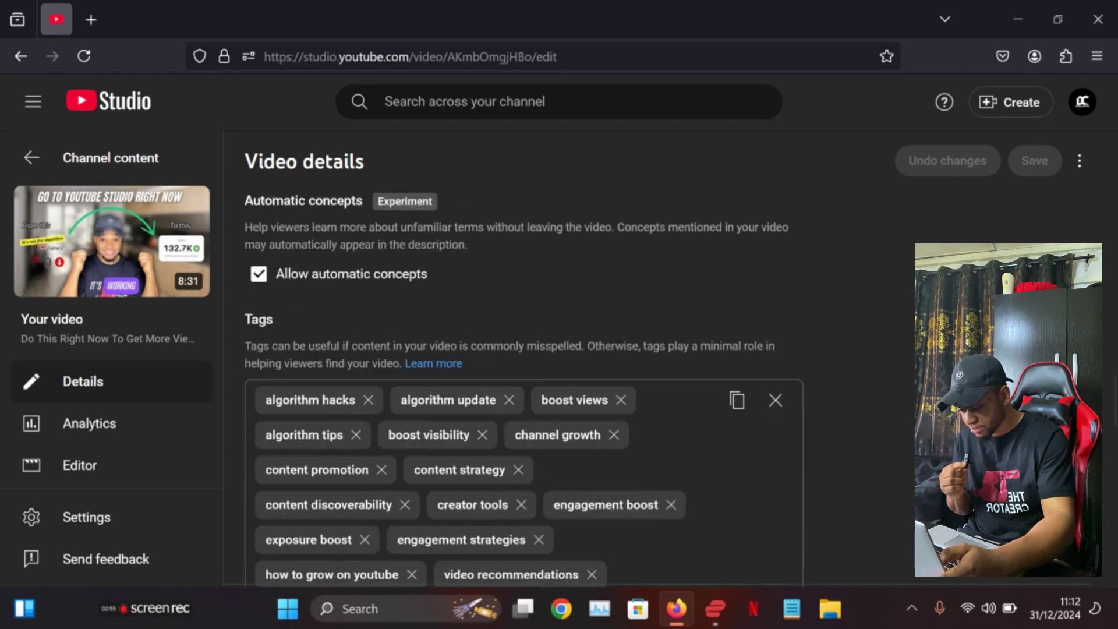
scroll(512, 373, down, 3)
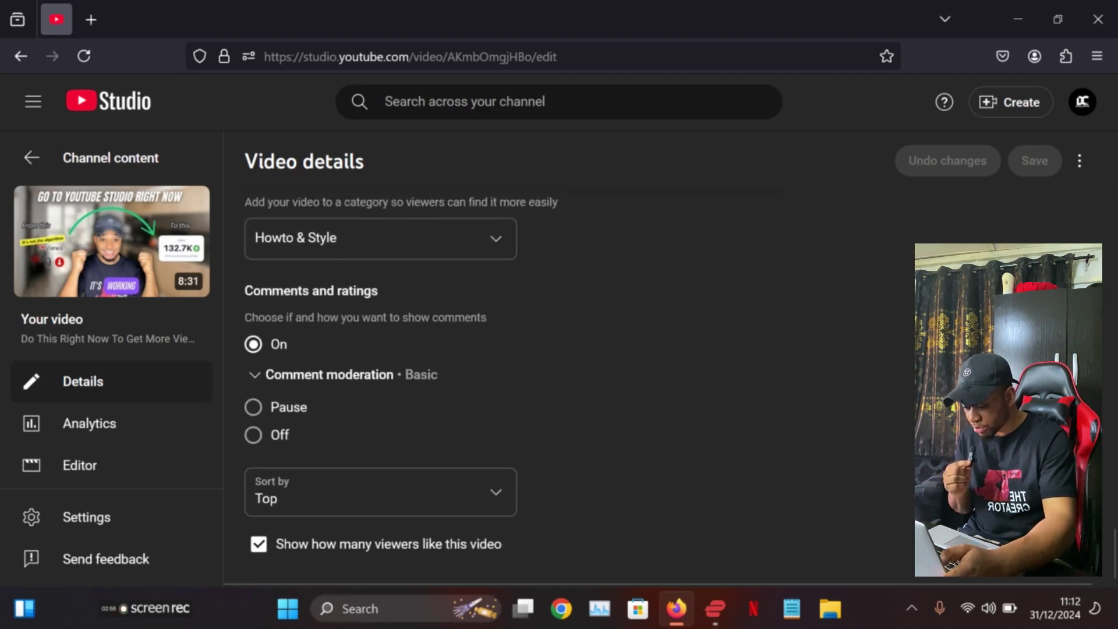
scroll(512, 372, up, 4)
scroll(512, 373, down, 3)
scroll(513, 372, down, 1)
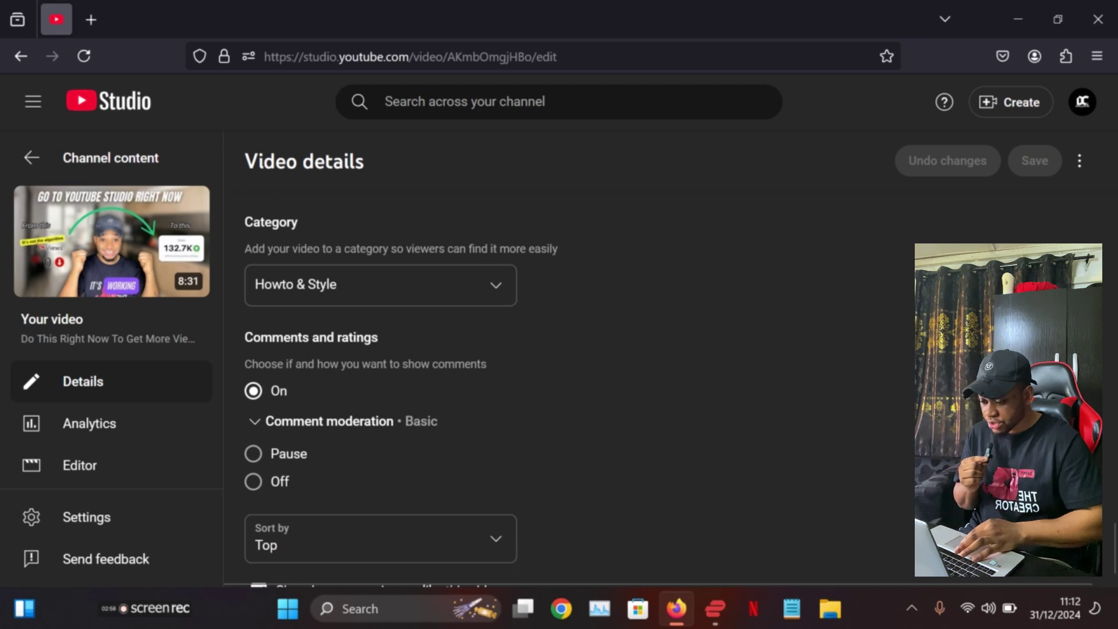
click(492, 294)
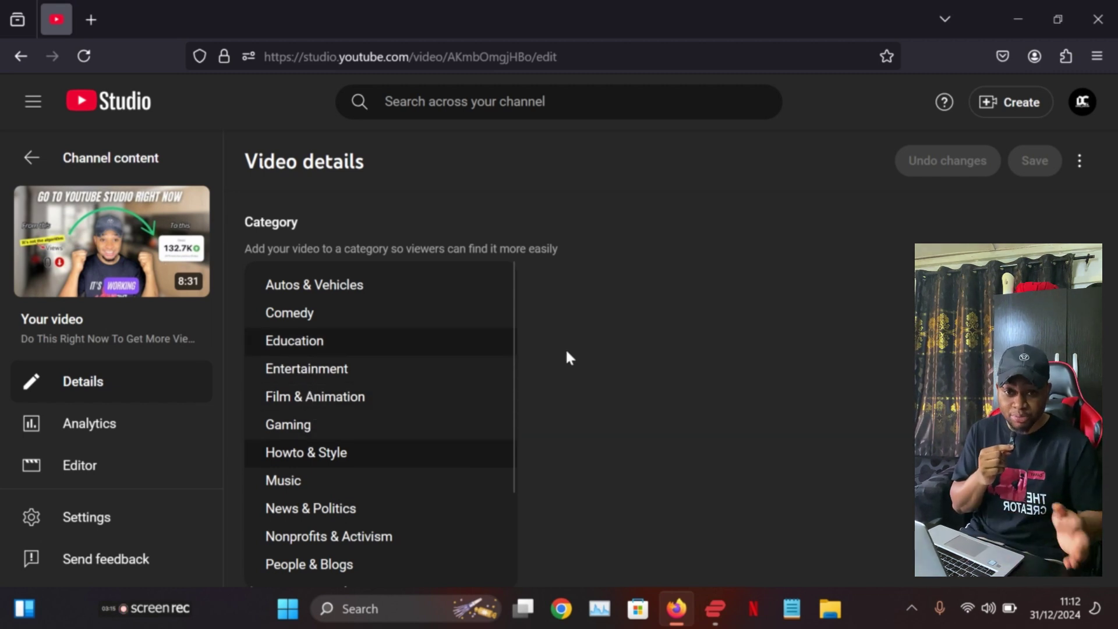
click(645, 358)
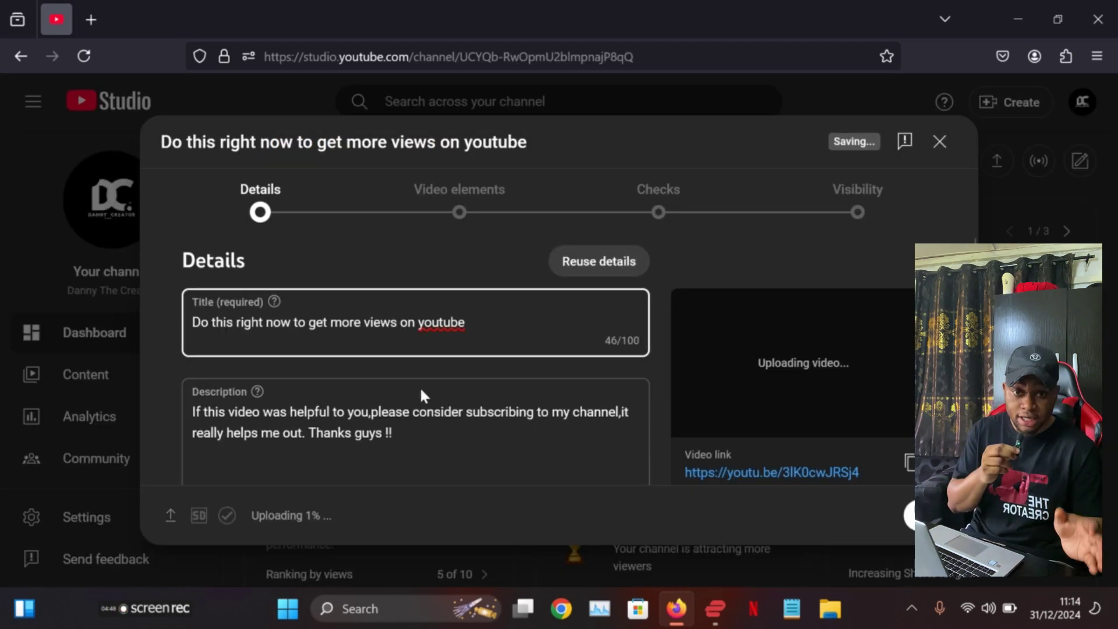
- Expand the additional details of the video upload and review its audience, automatic concepts, license and Shorts remixing options
scroll(421, 390, down, 15)
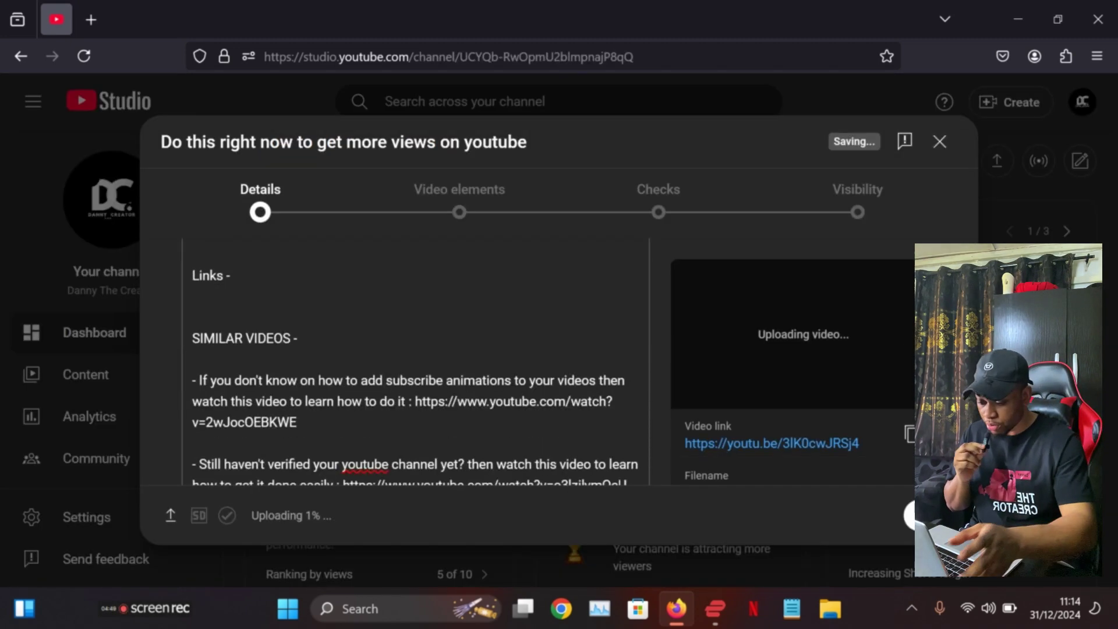
scroll(408, 350, up, 5)
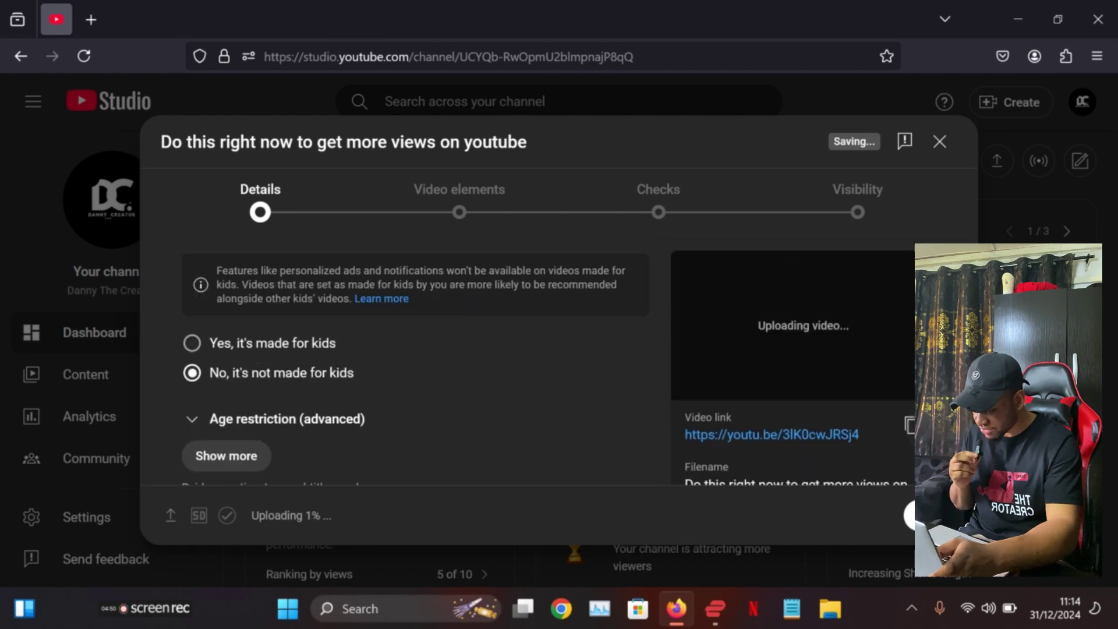
scroll(408, 350, down, 5)
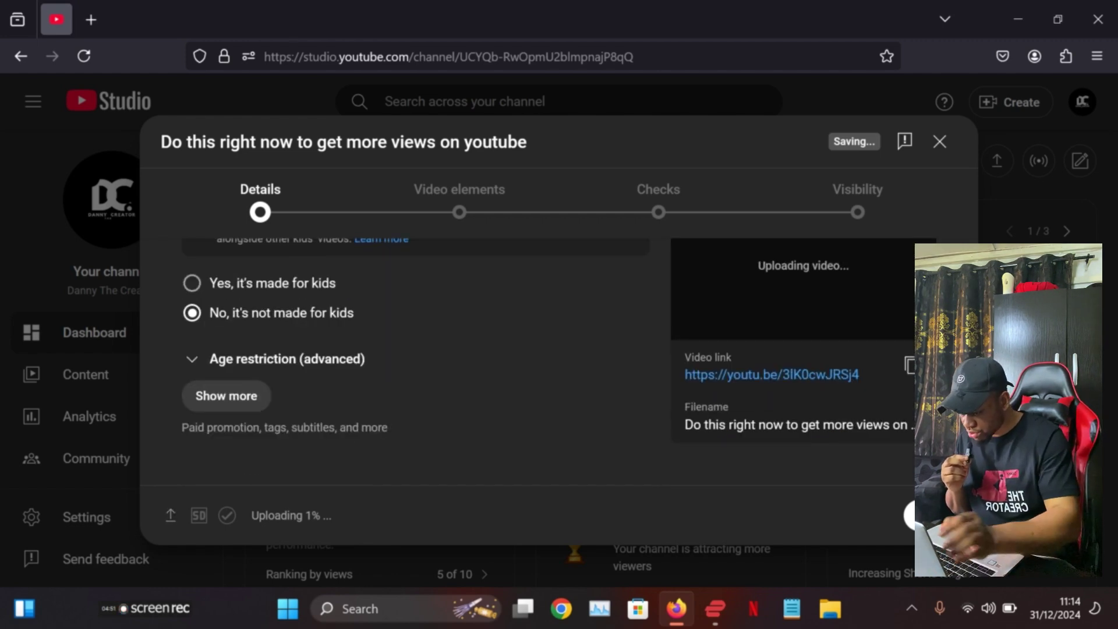
click(226, 395)
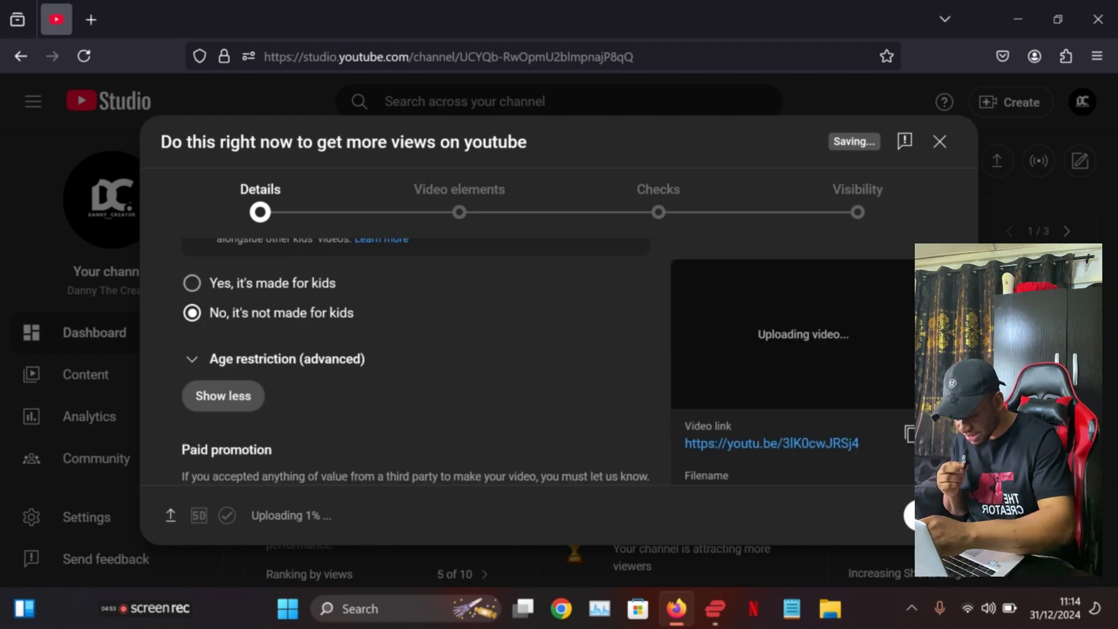
scroll(408, 361, down, 15)
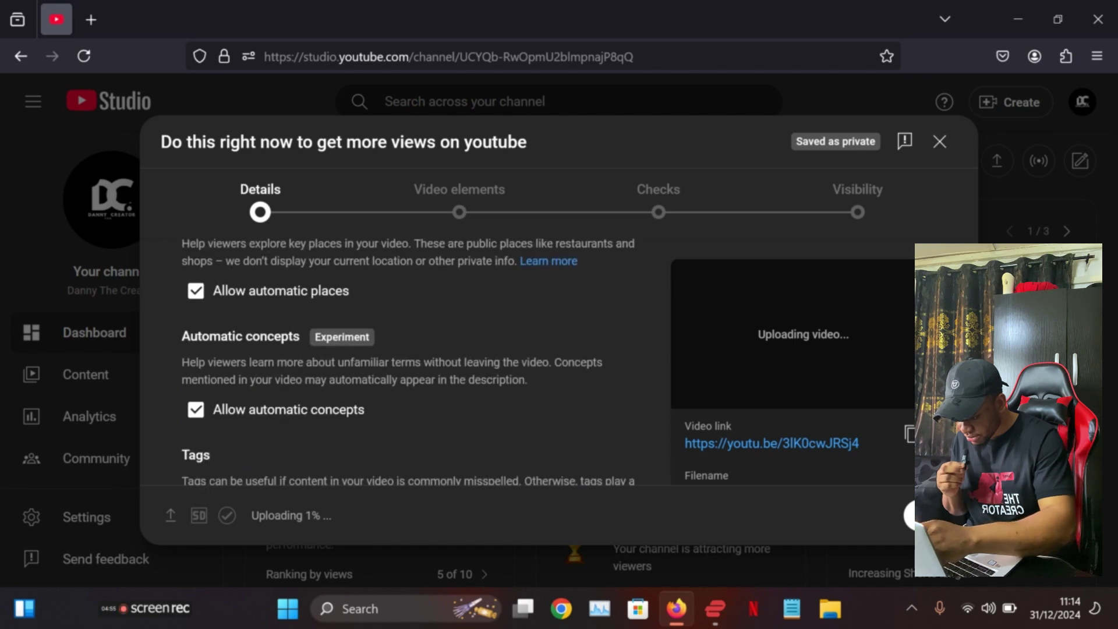
scroll(407, 361, down, 10)
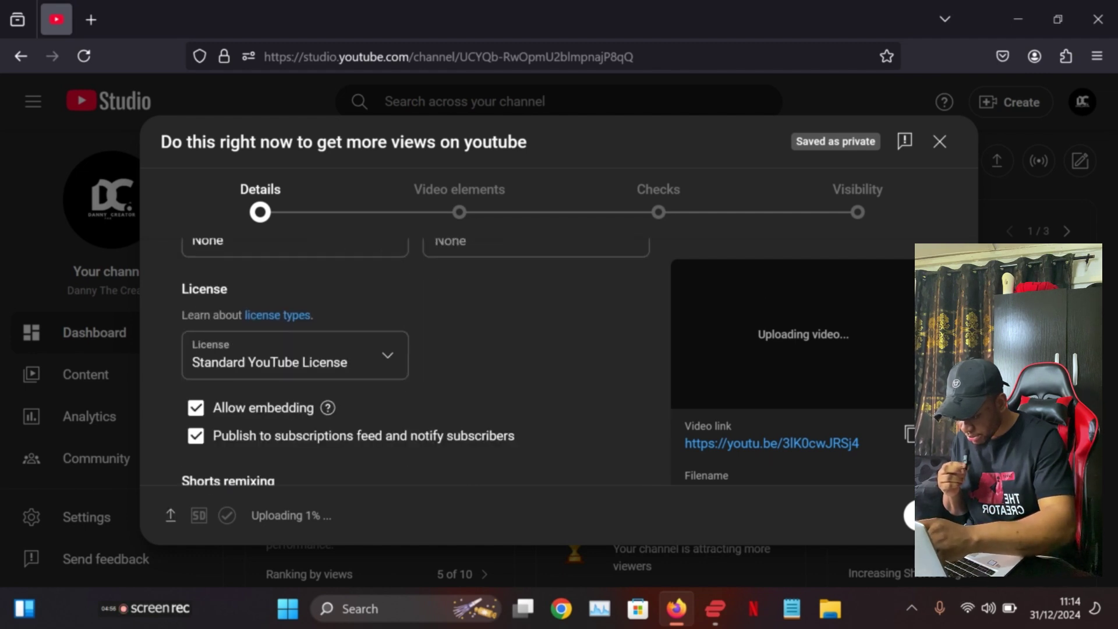
scroll(408, 361, down, 2)
scroll(407, 361, down, 1)
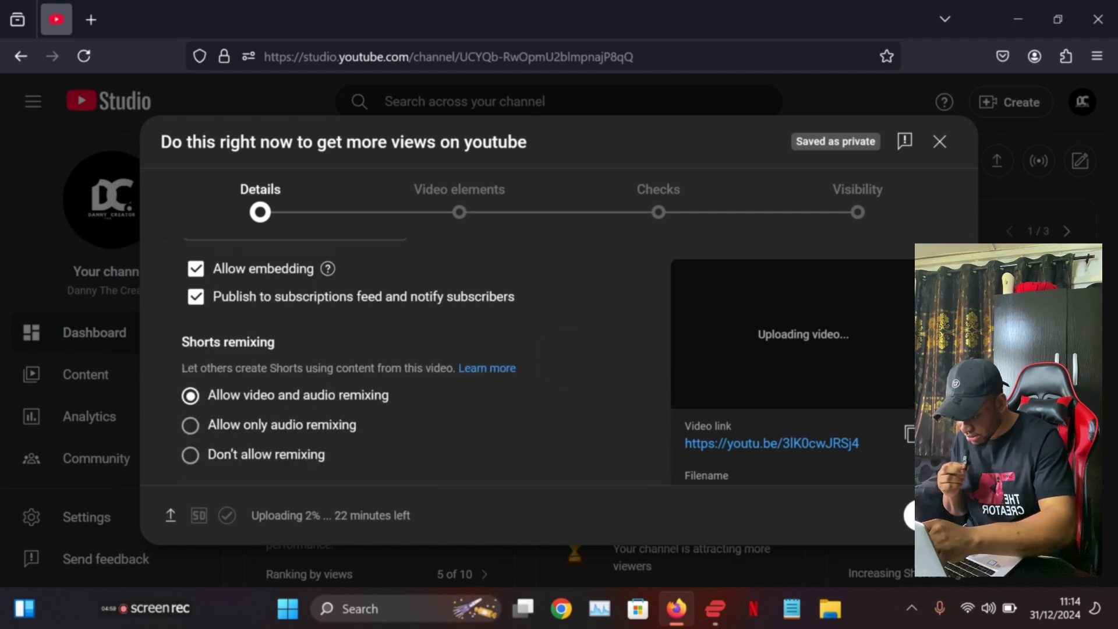
scroll(253, 331, up, 2)
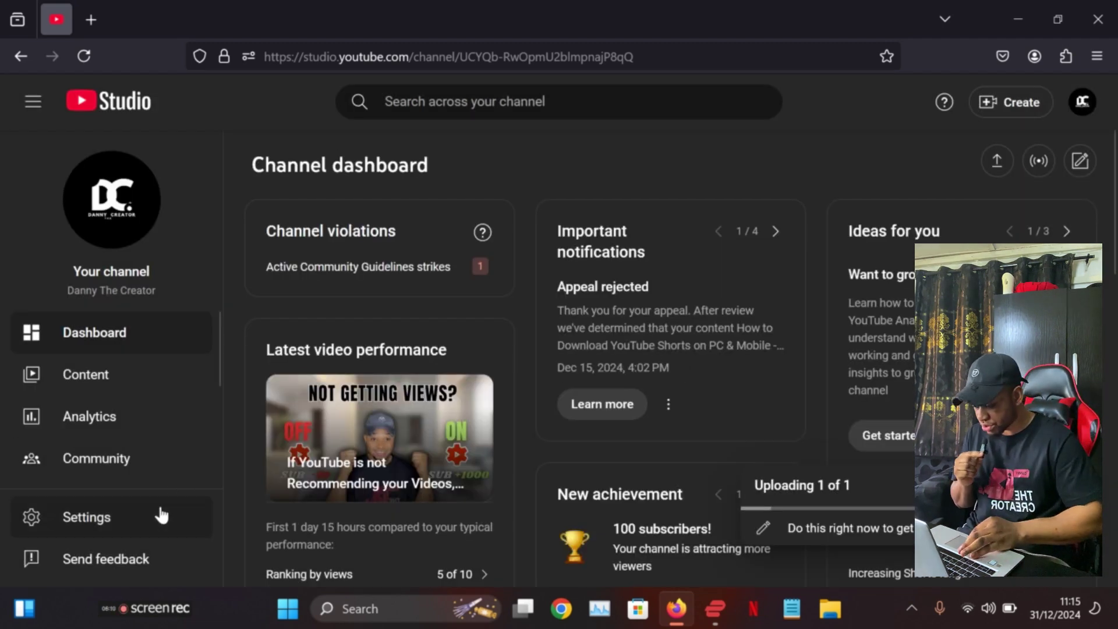
- Open the channel's feature eligibility settings and expand Intermediate features to read its benefits and requirements
click(161, 515)
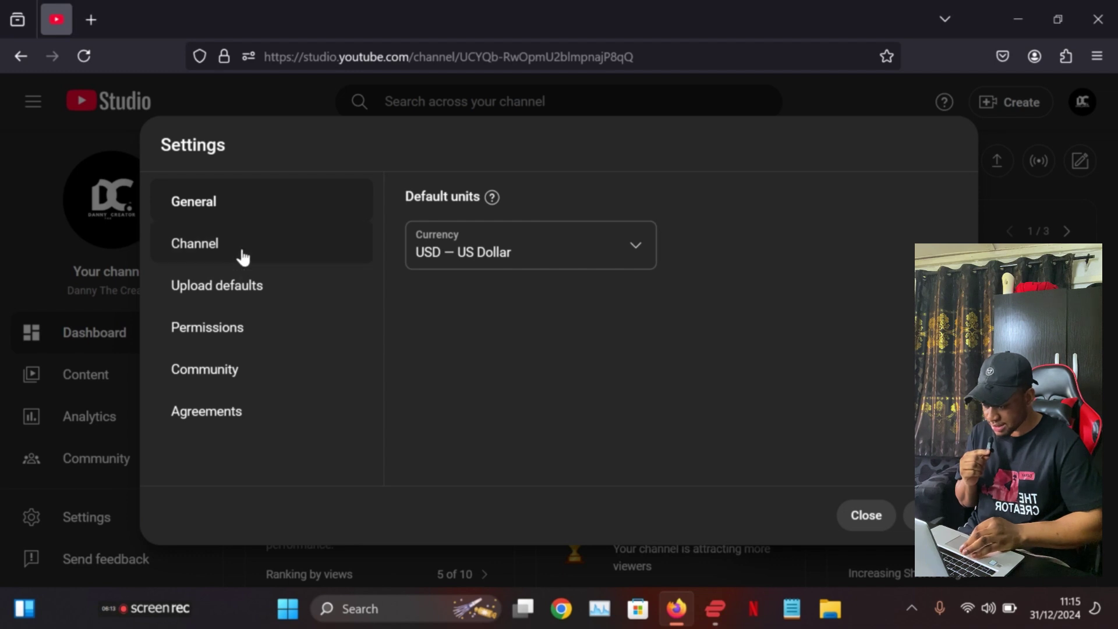
click(243, 257)
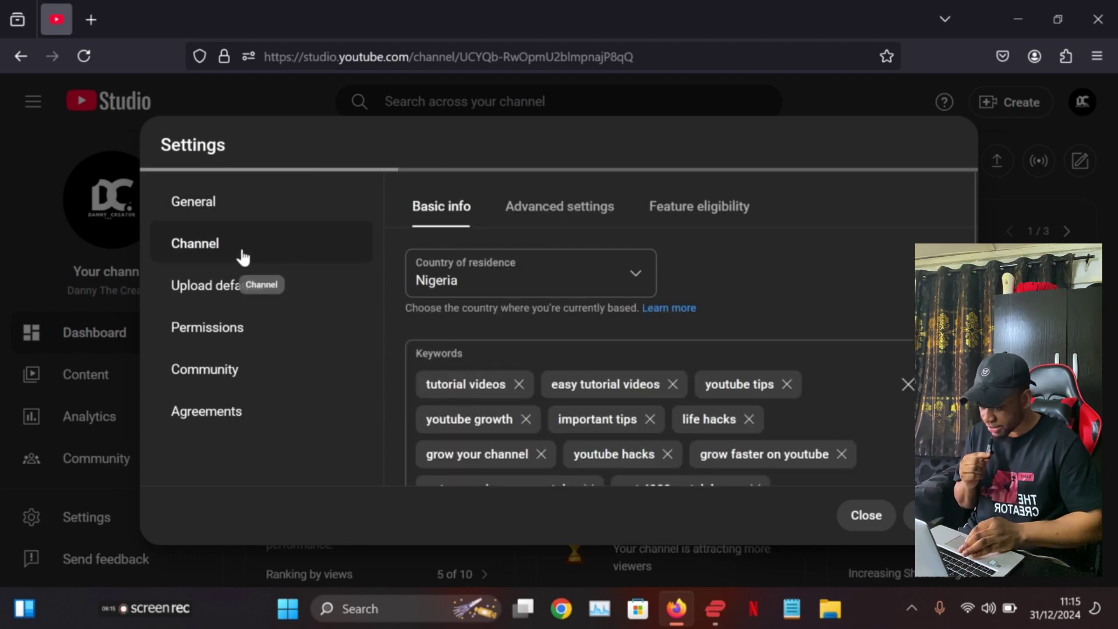
click(687, 215)
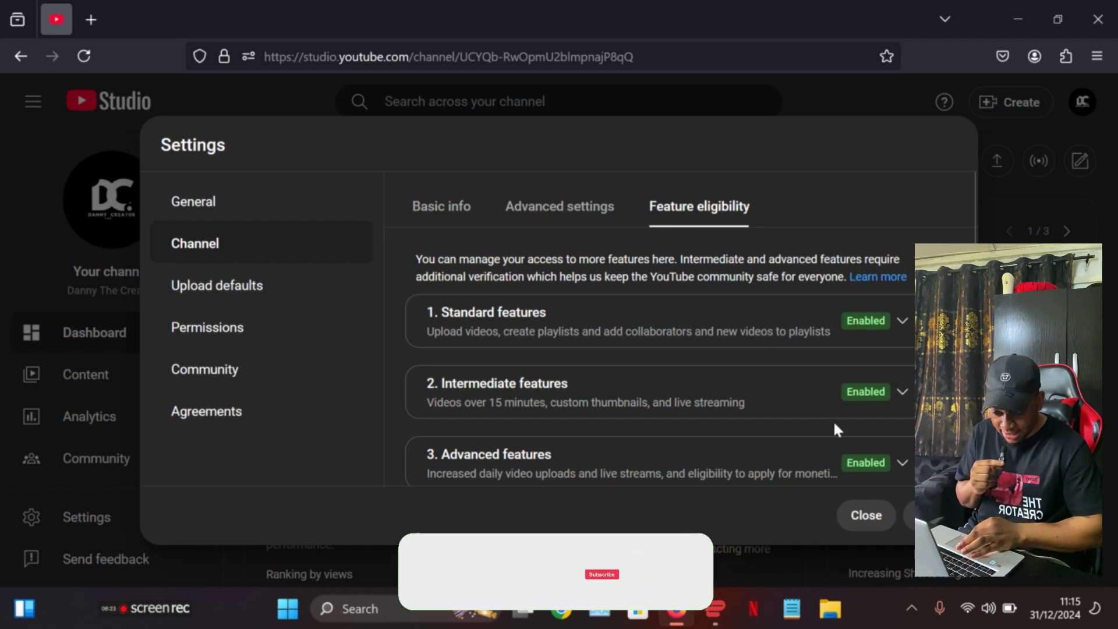
scroll(832, 432, down, 1)
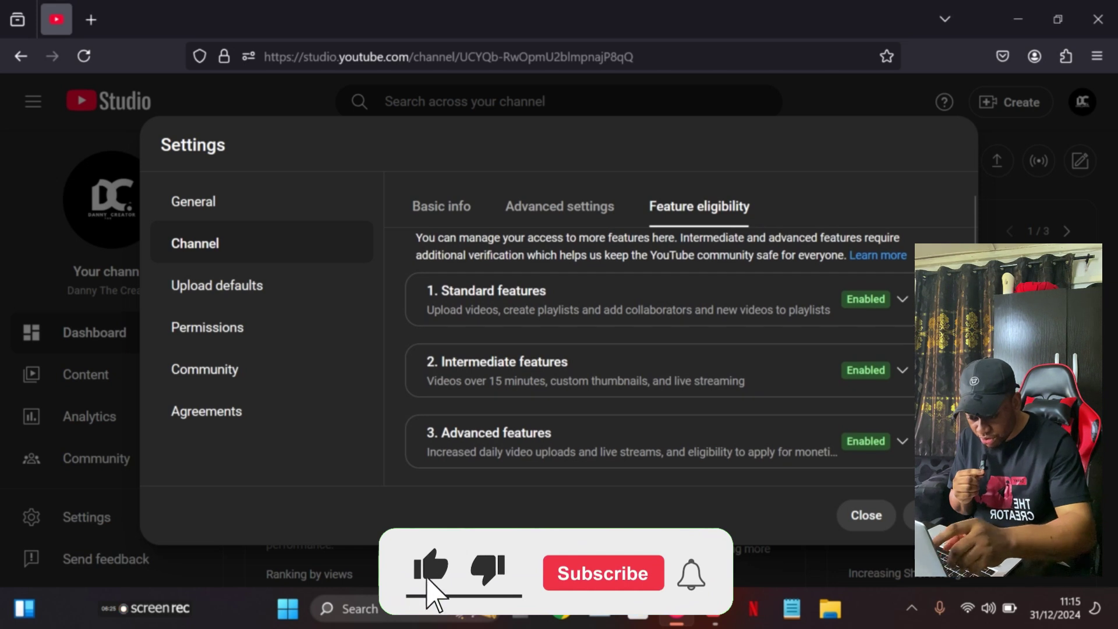
click(903, 370)
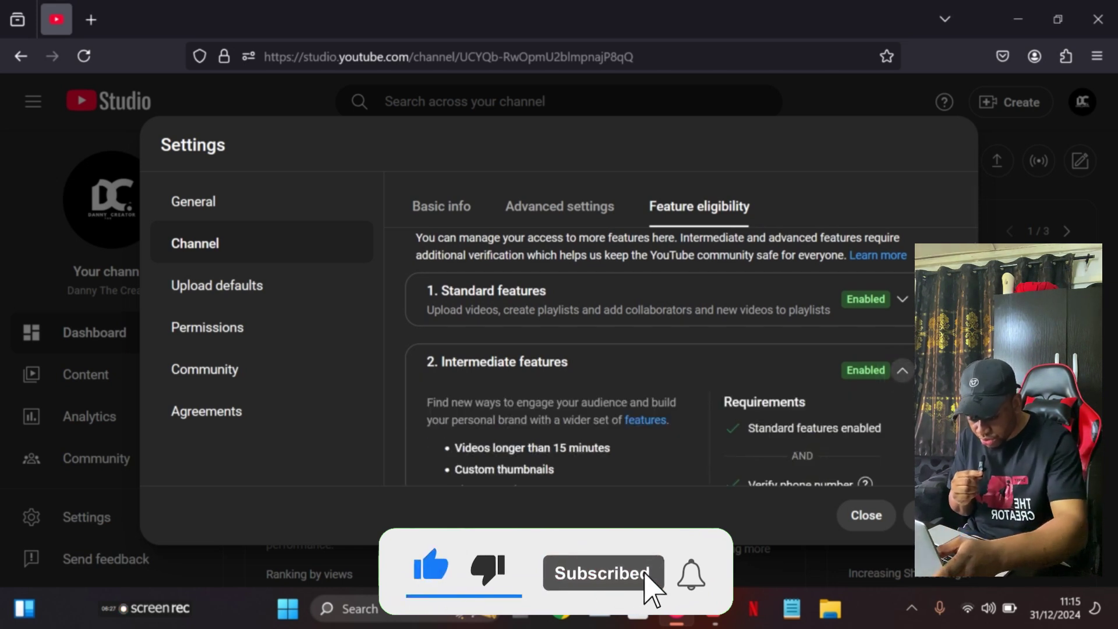
scroll(660, 356, down, 2)
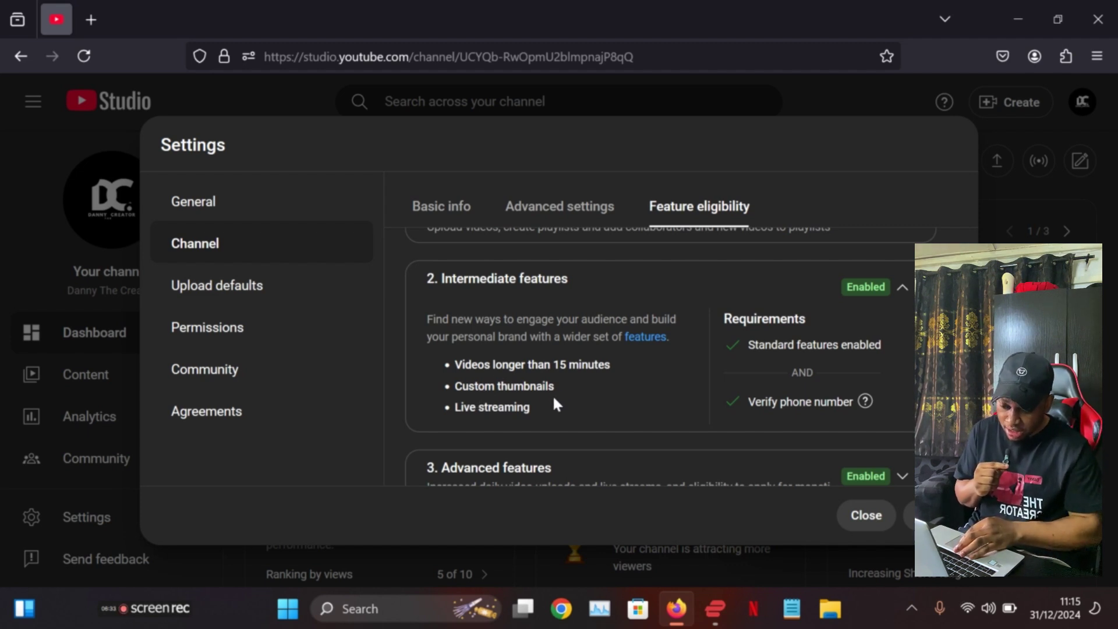
scroll(611, 422, down, 1)
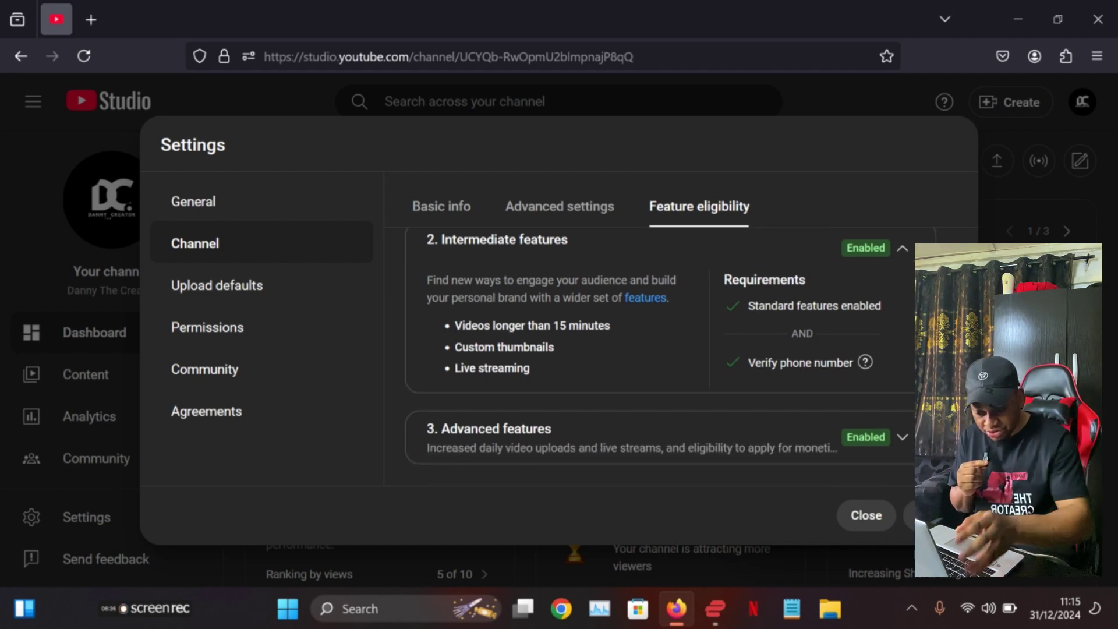
- Expand Advanced features and read its list of benefits and verification requirements
click(610, 434)
scroll(610, 434, down, 5)
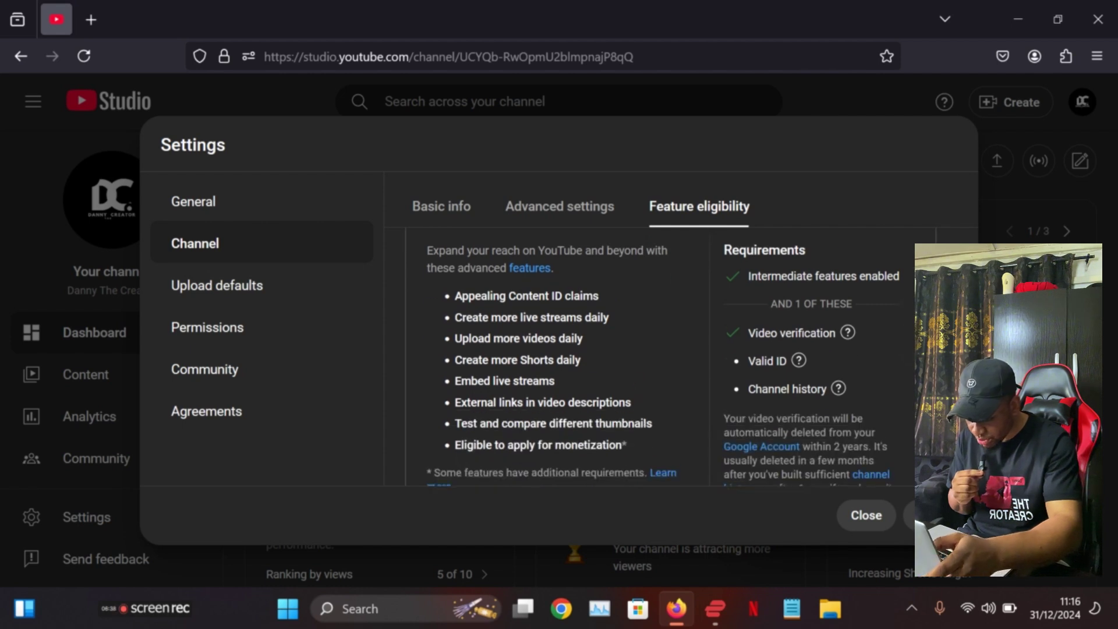
scroll(660, 357, down, 1)
scroll(660, 357, up, 1)
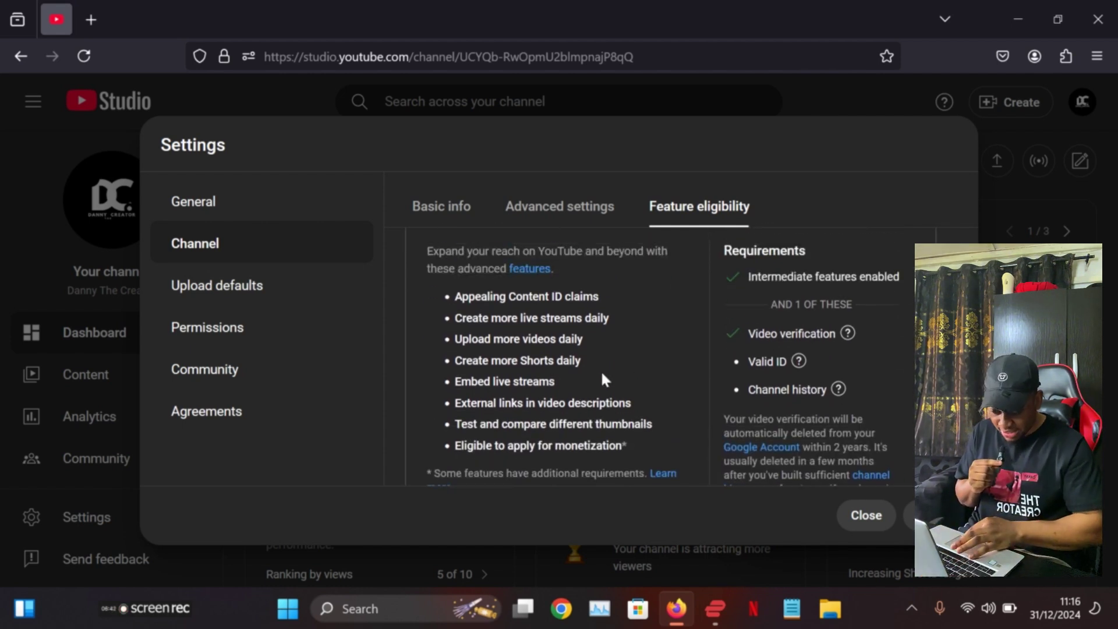
scroll(602, 374, up, 2)
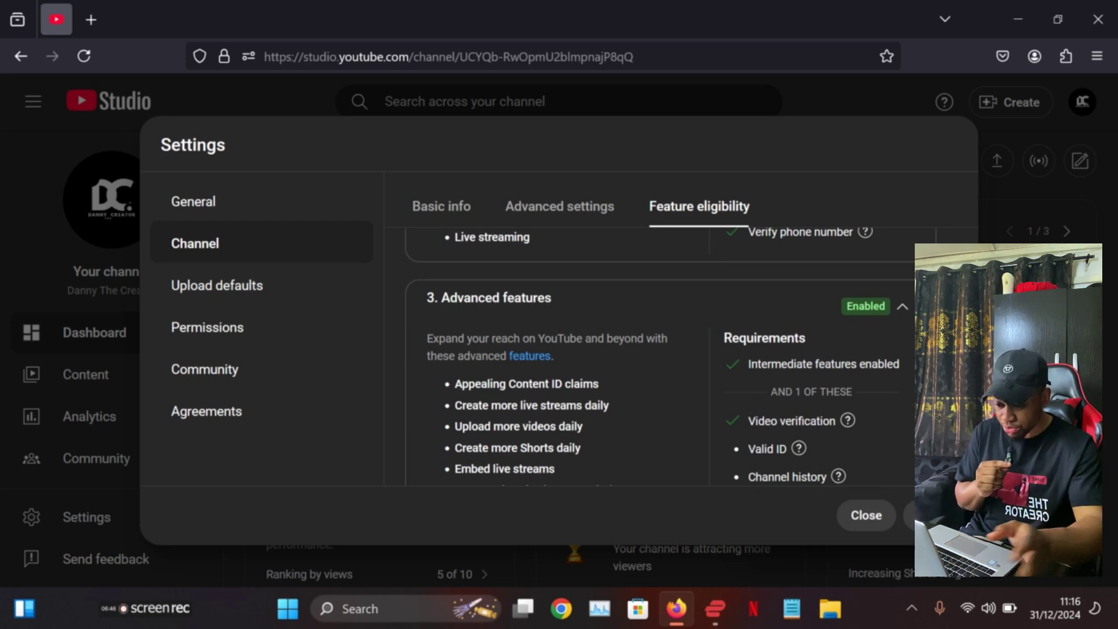
scroll(660, 357, up, 6)
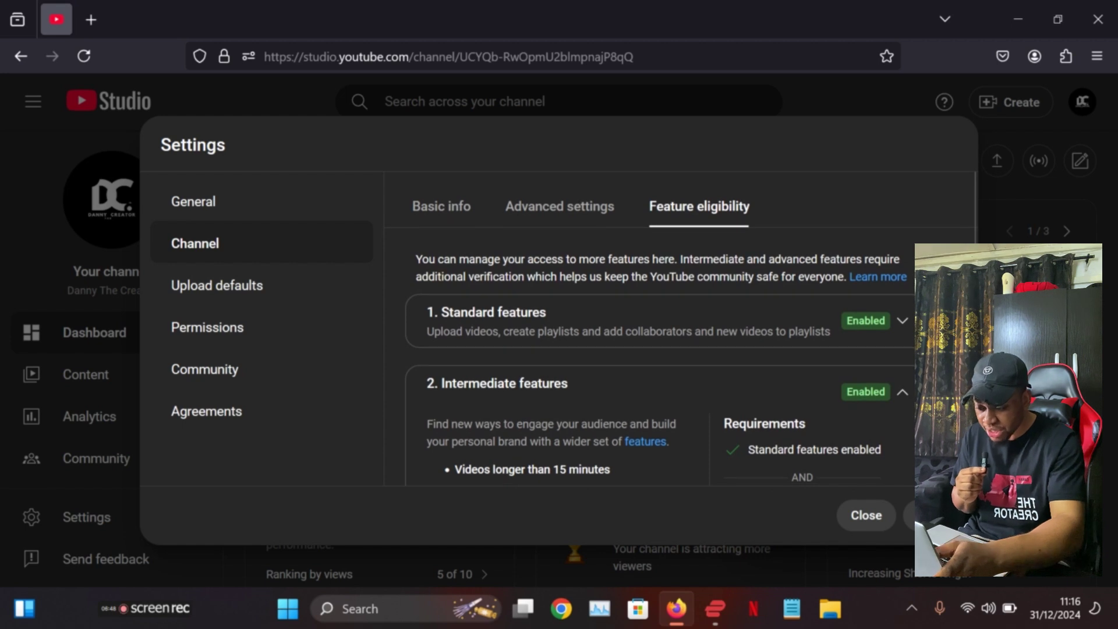
- Compare the requirements of the intermediate and advanced features, including phone number verification, video verification, valid ID and channel history
scroll(661, 357, down, 1)
scroll(660, 357, up, 1)
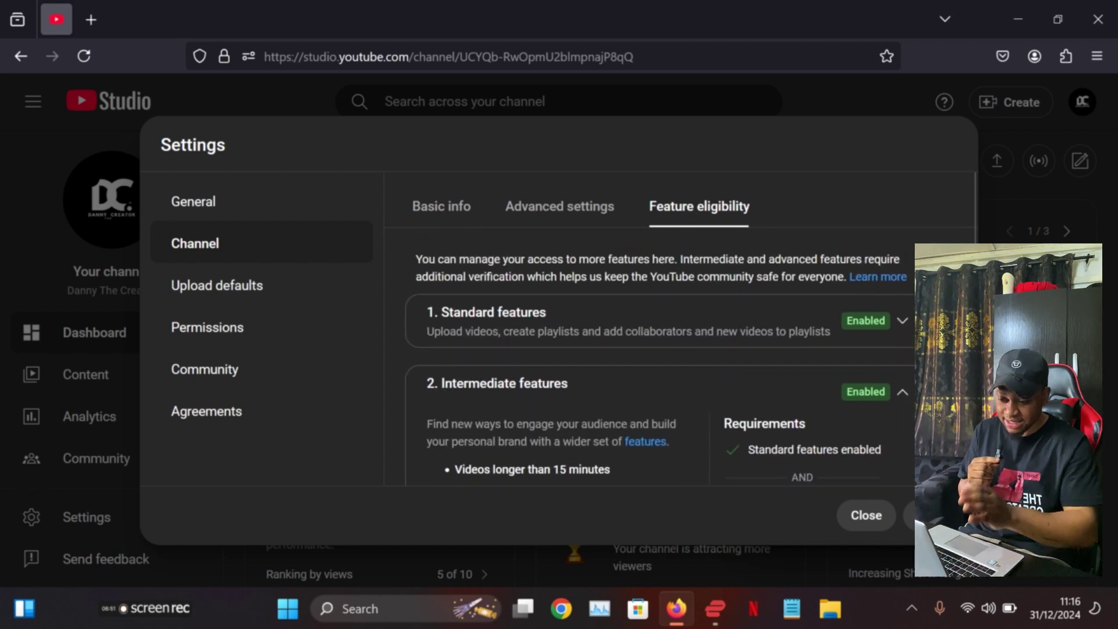
scroll(661, 357, down, 3)
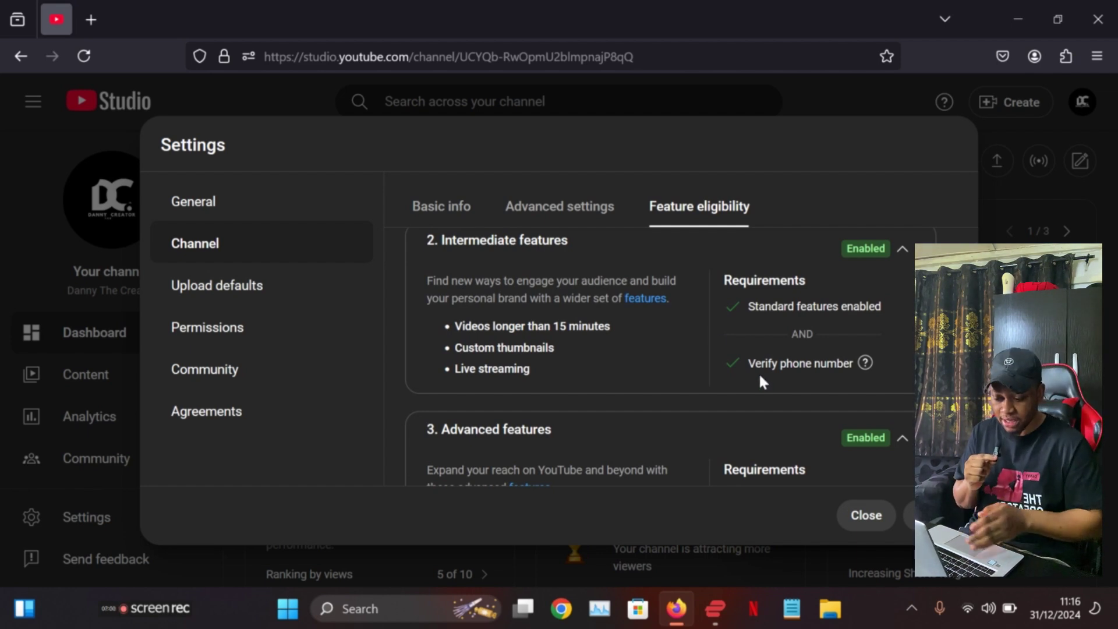
scroll(760, 377, down, 3)
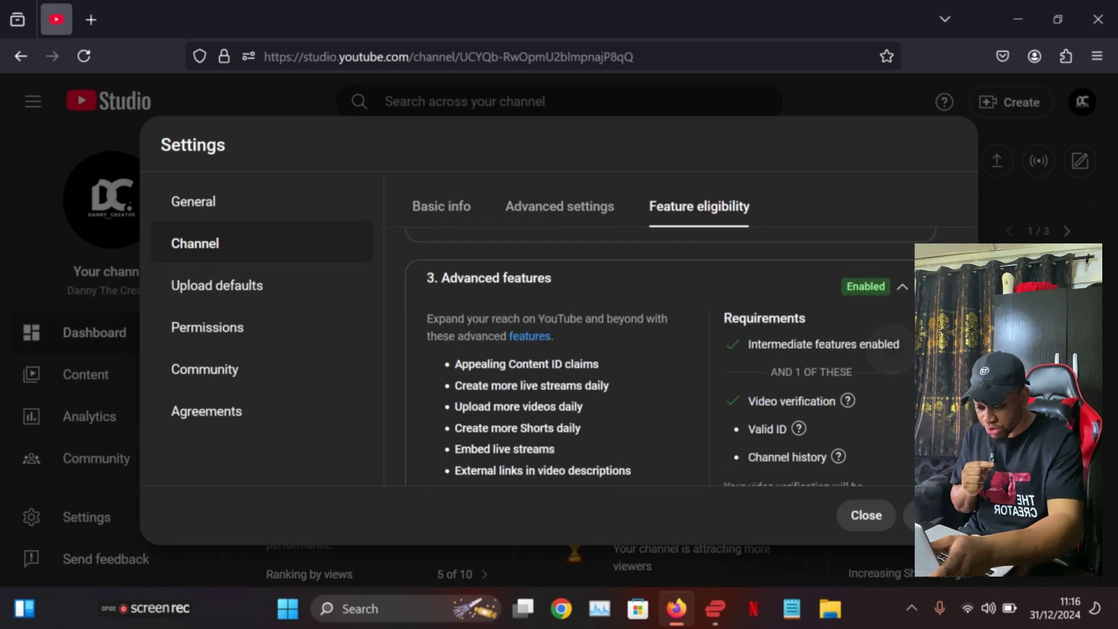
scroll(660, 357, up, 1)
scroll(838, 377, down, 2)
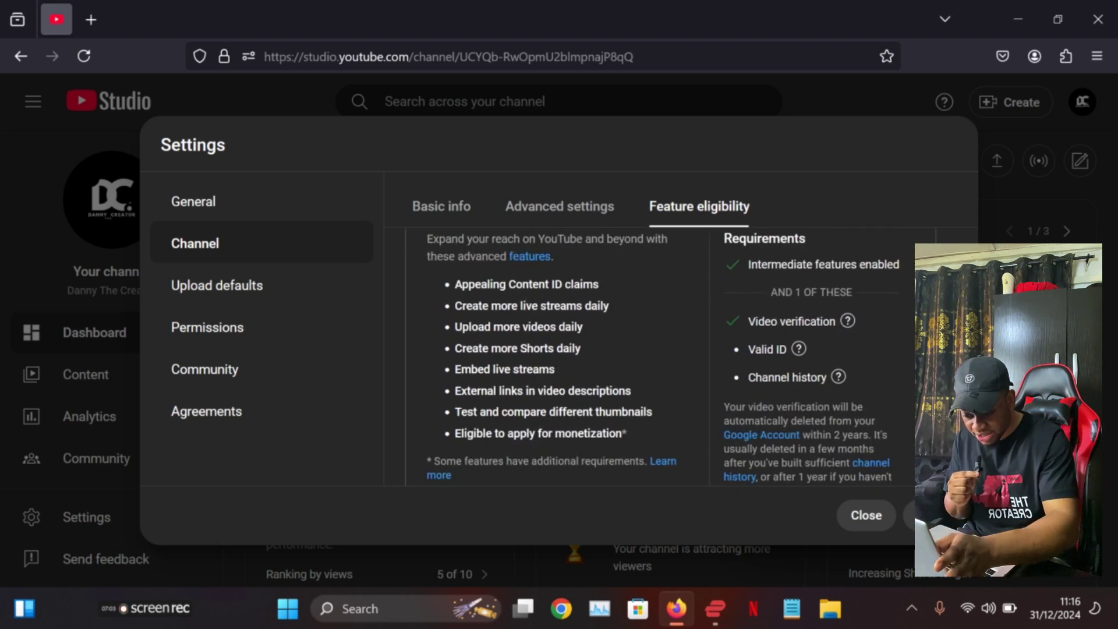
mouse_move(838, 377)
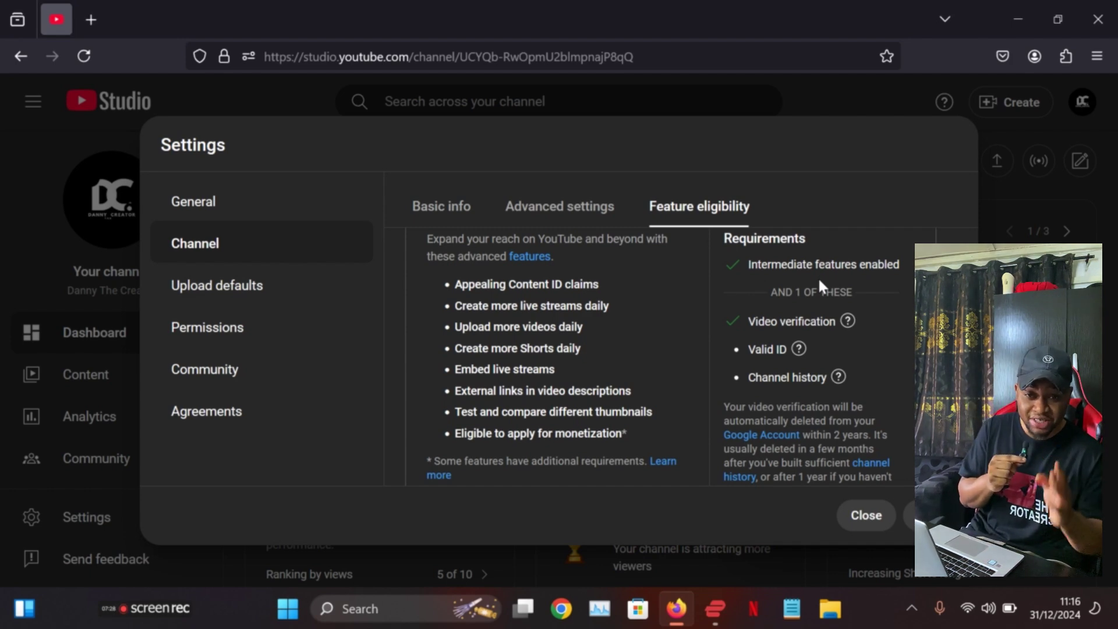
scroll(658, 355, up, 10)
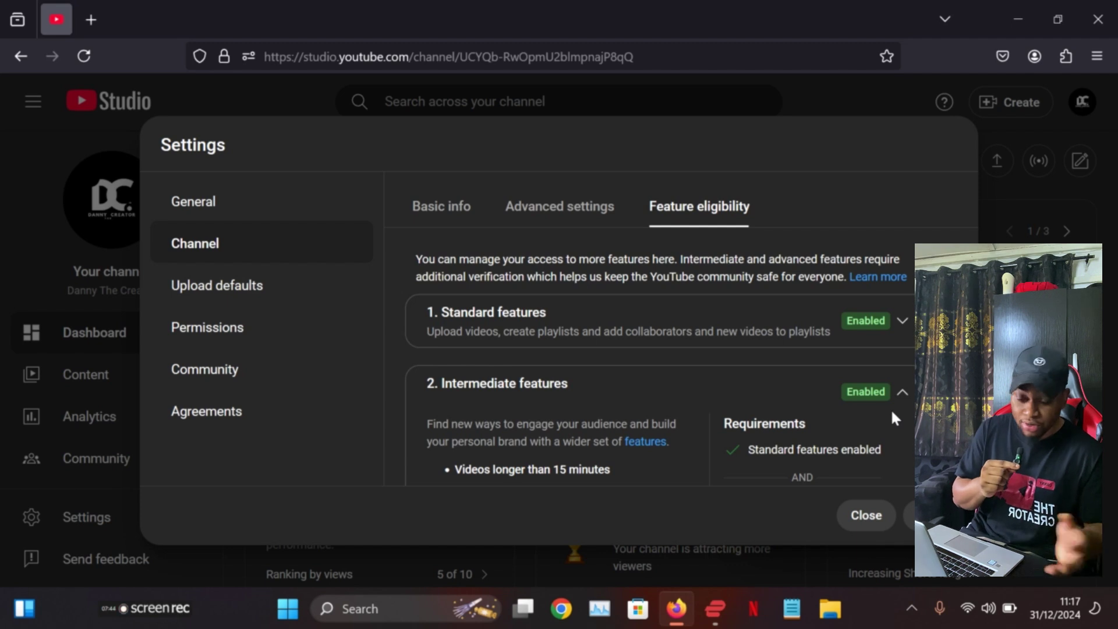
scroll(876, 425, down, 3)
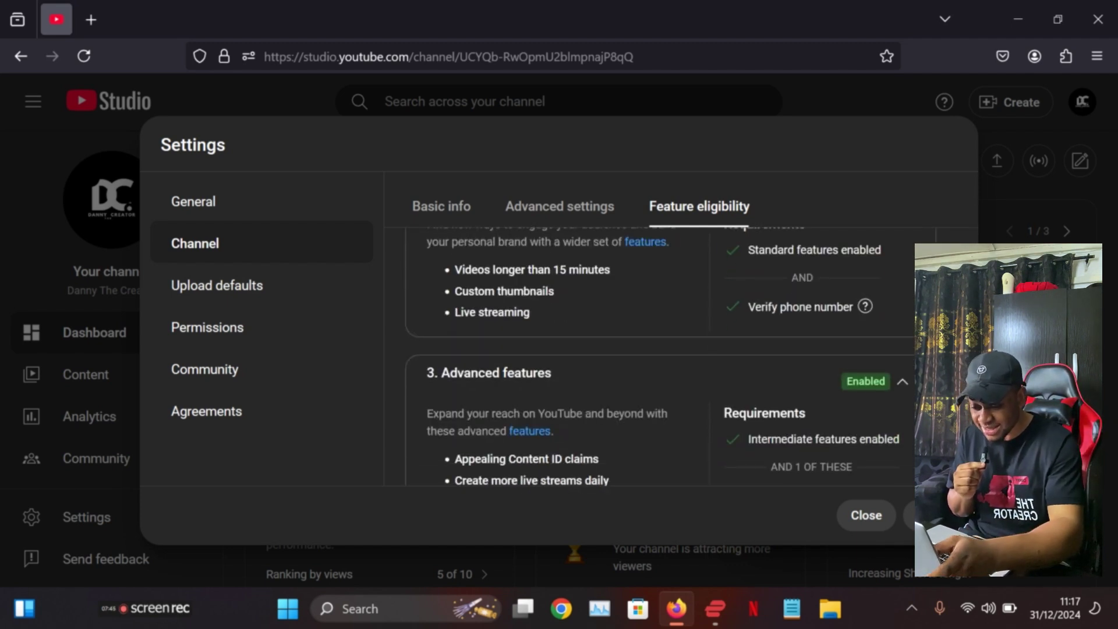
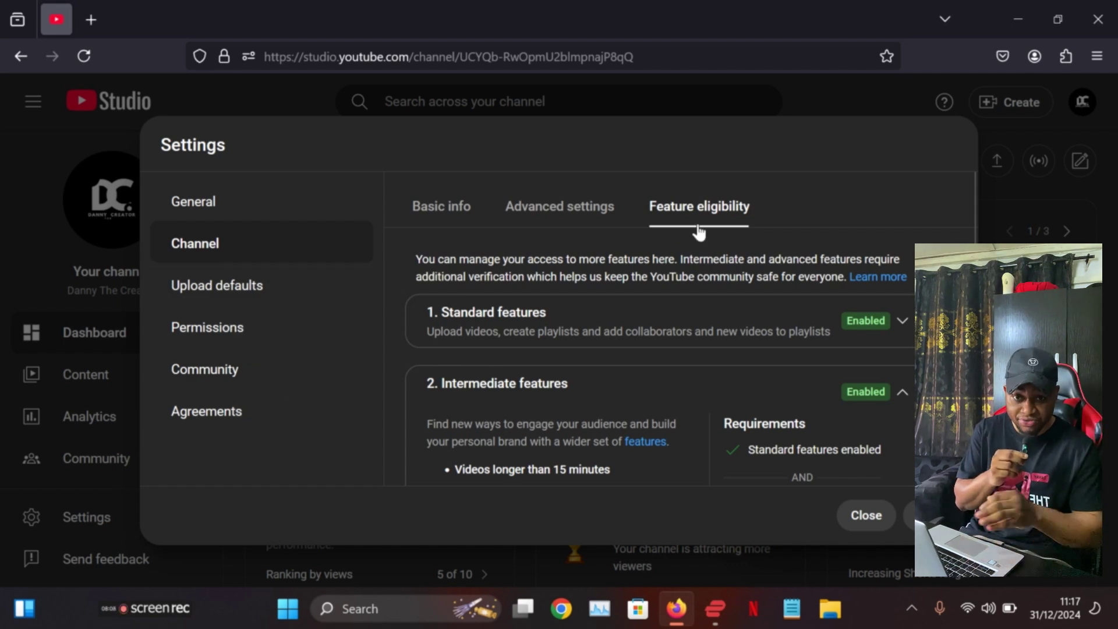
- Open the channel's basic info settings and review the country of residence and the full list of channel keywords
click(458, 212)
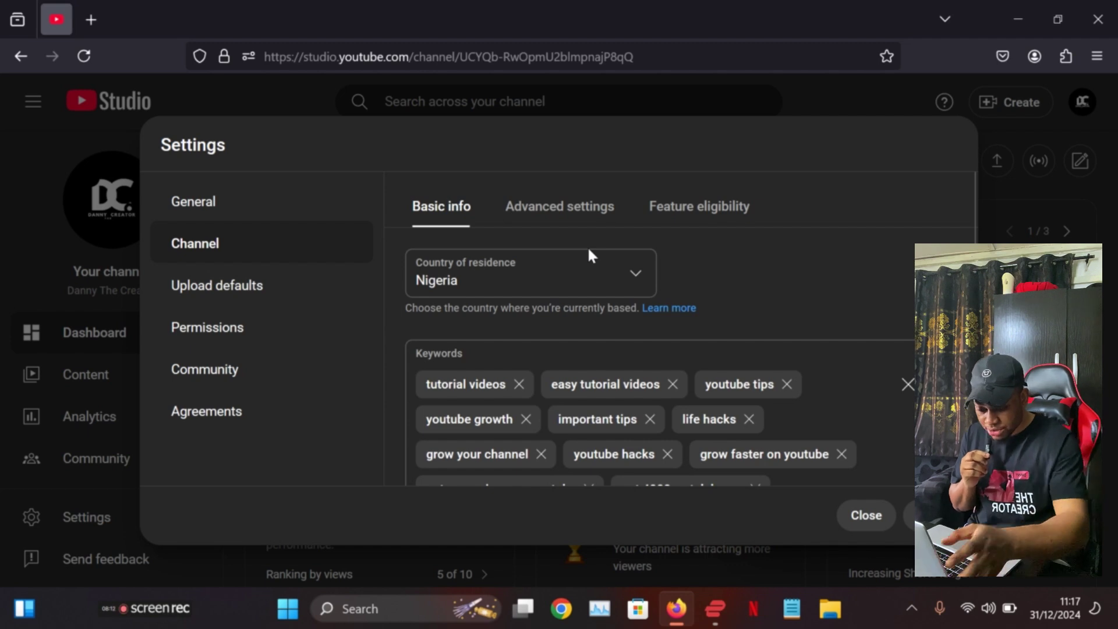
scroll(587, 245, down, 1)
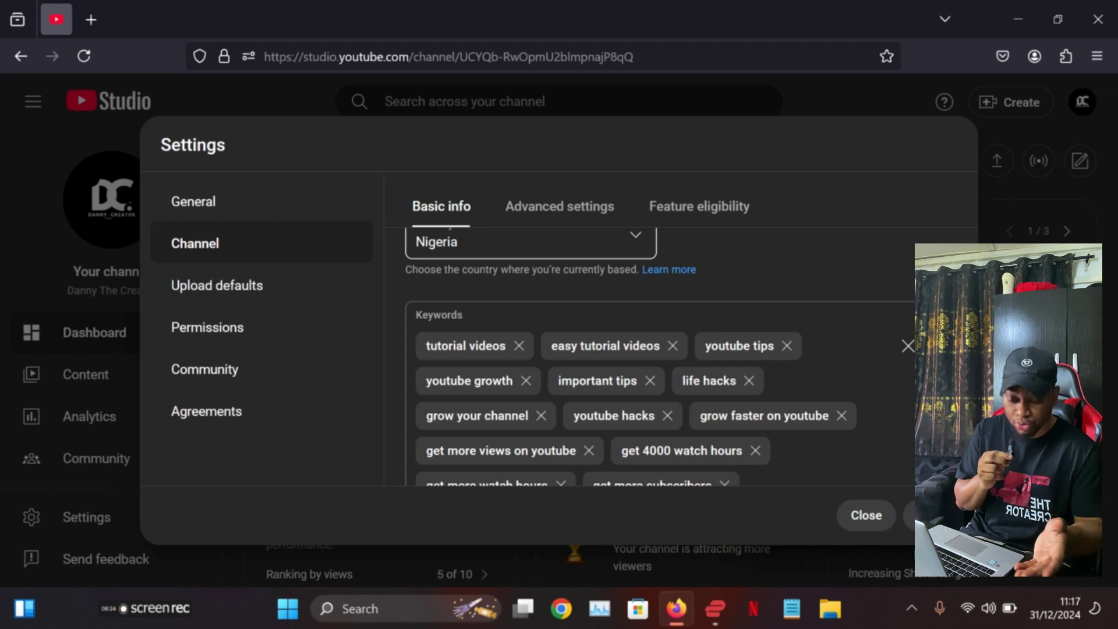
scroll(658, 357, down, 2)
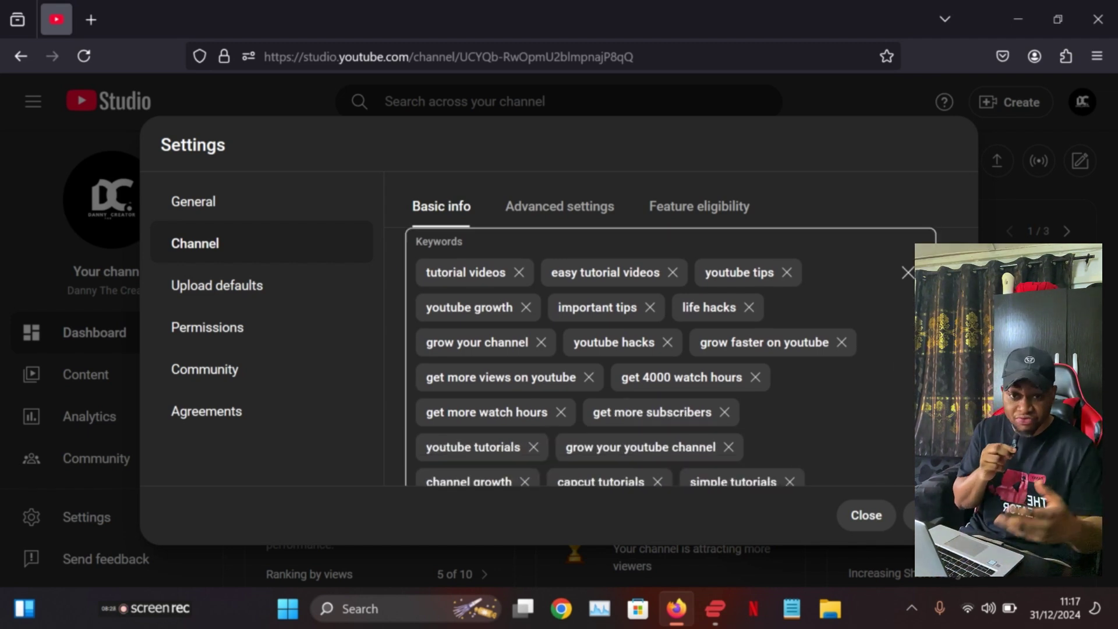
scroll(600, 263, down, 2)
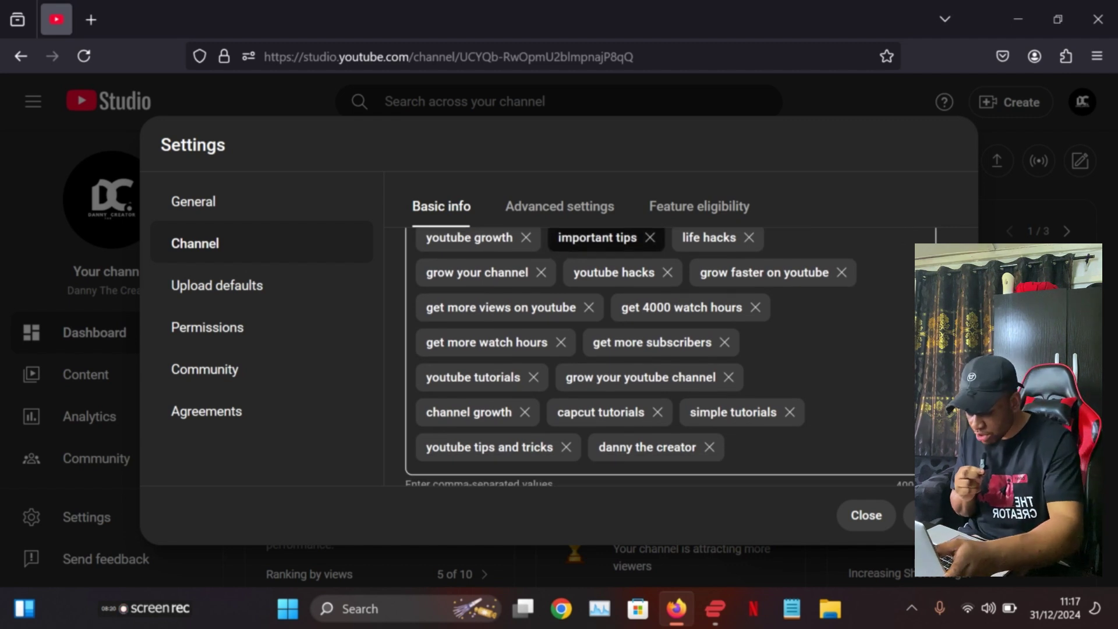
scroll(600, 268, up, 2)
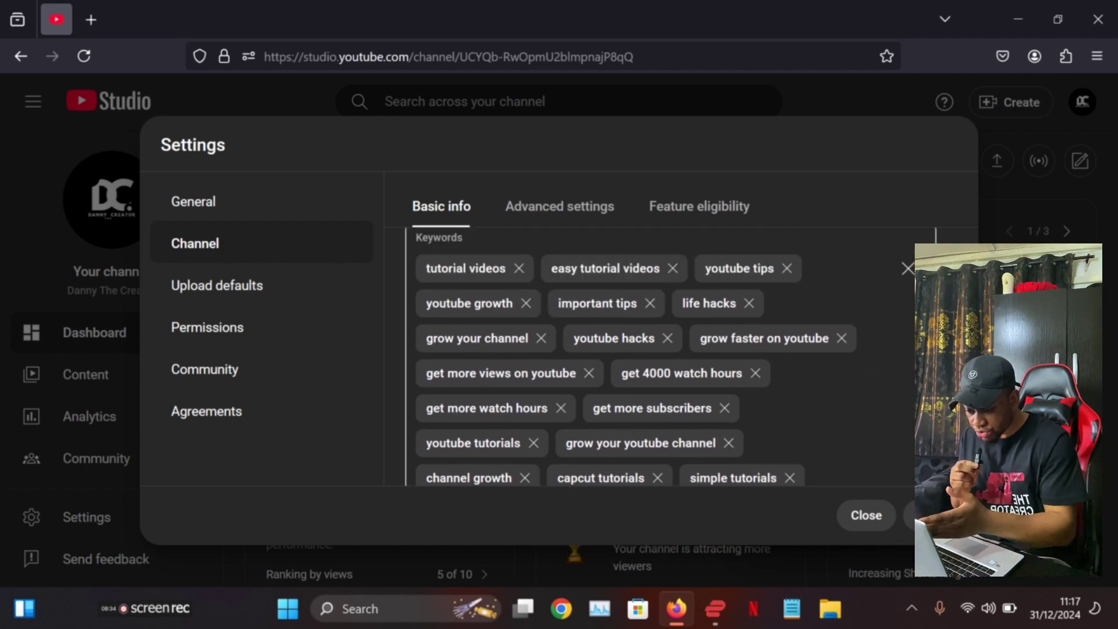
scroll(666, 356, down, 1)
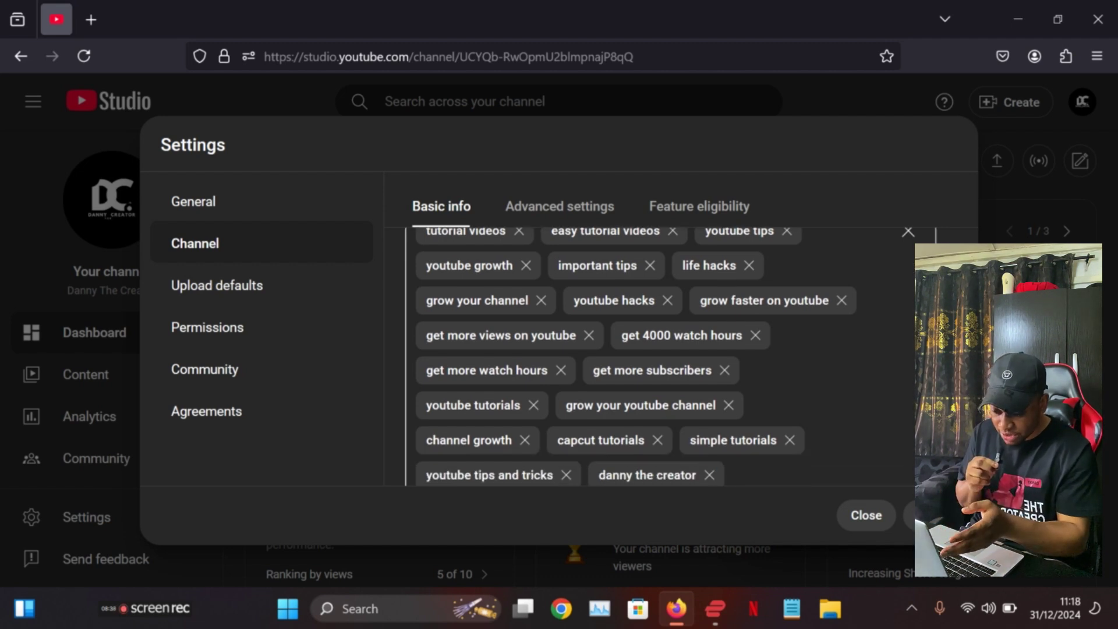
scroll(658, 355, up, 4)
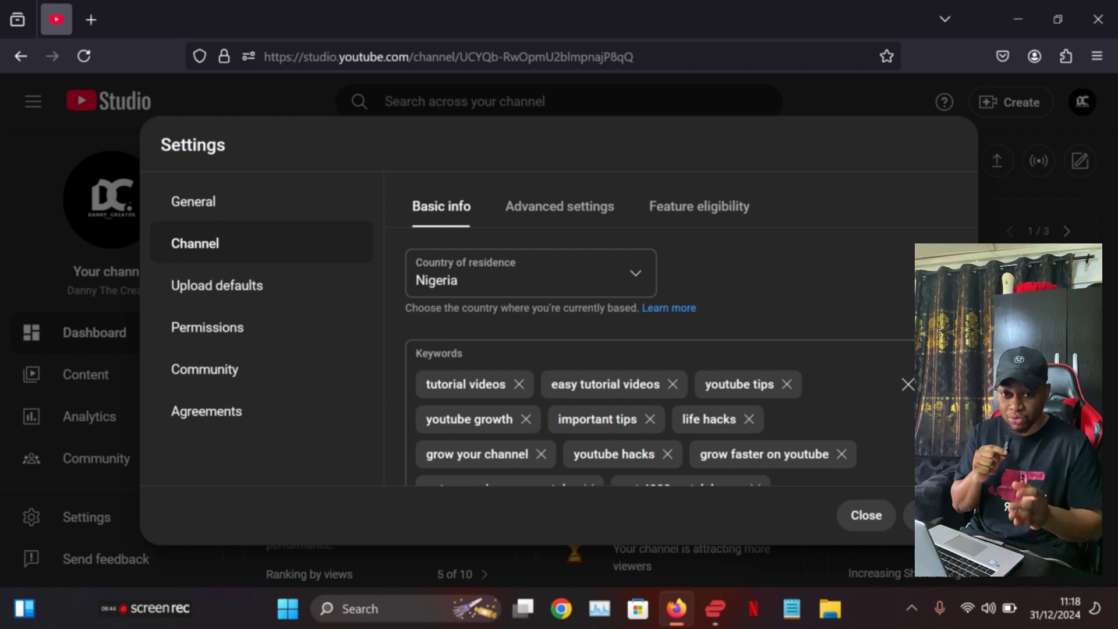
scroll(936, 236, down, 3)
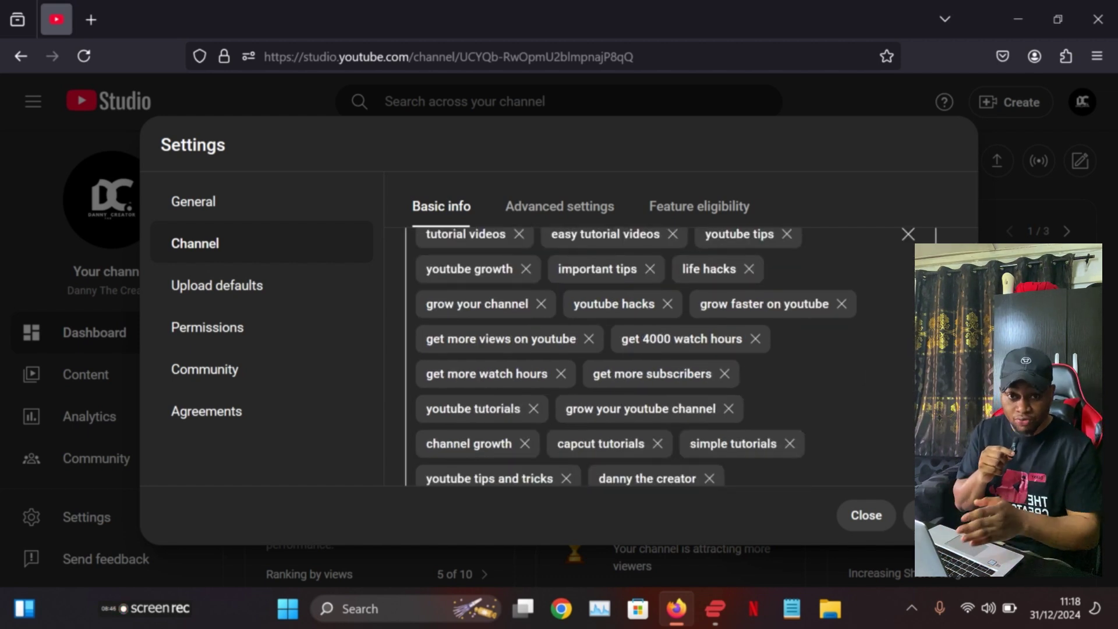
scroll(936, 236, up, 2)
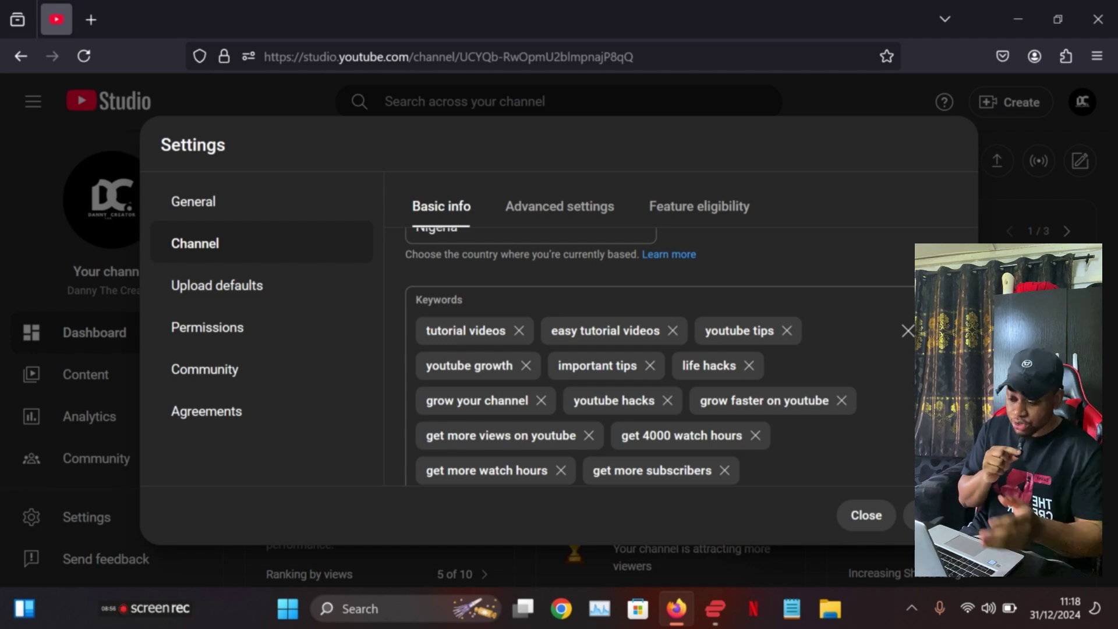
scroll(605, 245, down, 2)
- Start adding an end screen in the video elements of the upload "Do this right now to get more views on youtube"
drag(605, 245, 605, 301)
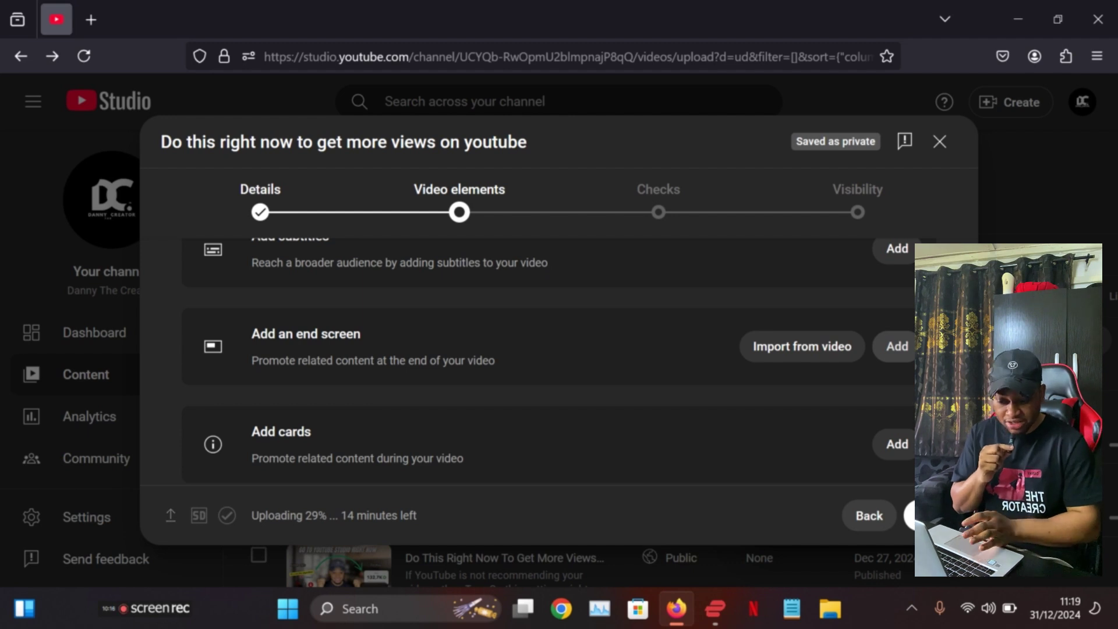
click(900, 346)
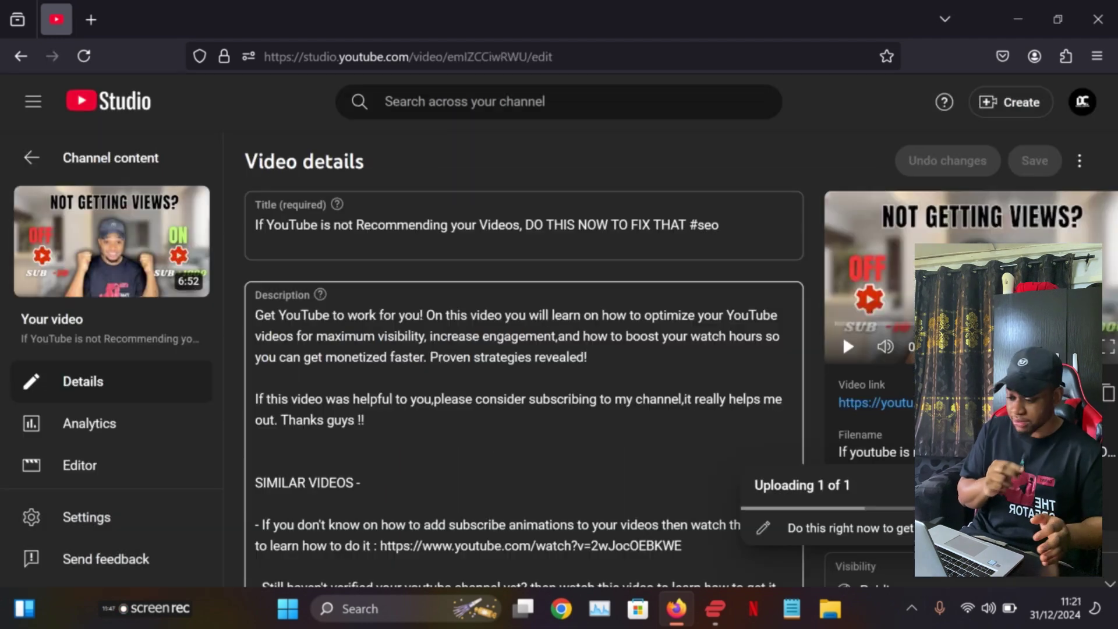
- Look through the published video's description and additional details, and review its list of tags
scroll(525, 385, down, 15)
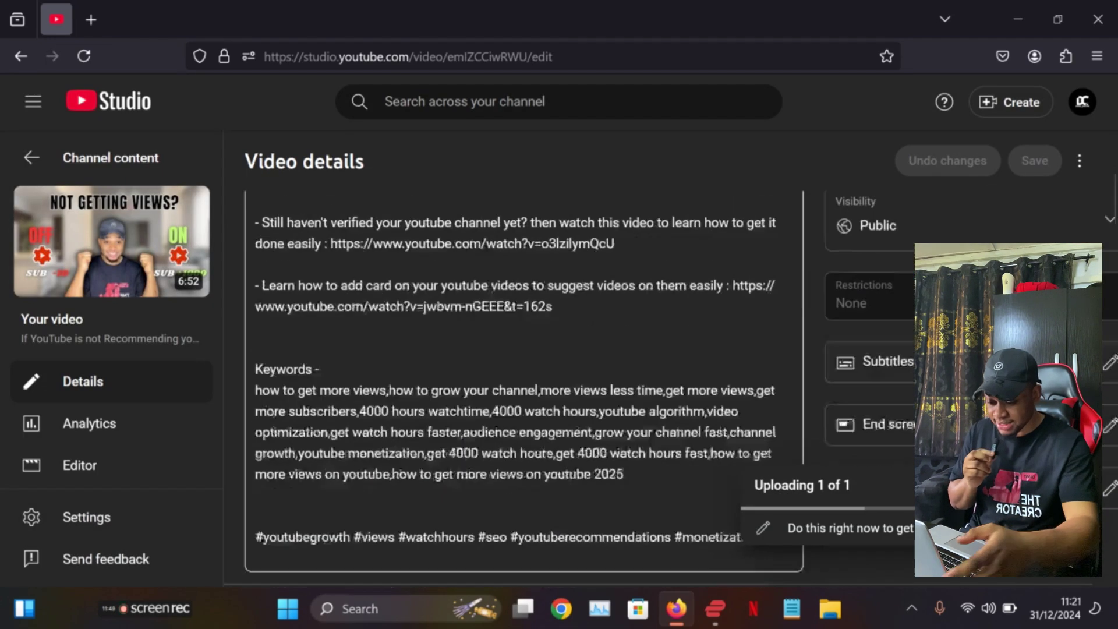
scroll(524, 384, down, 12)
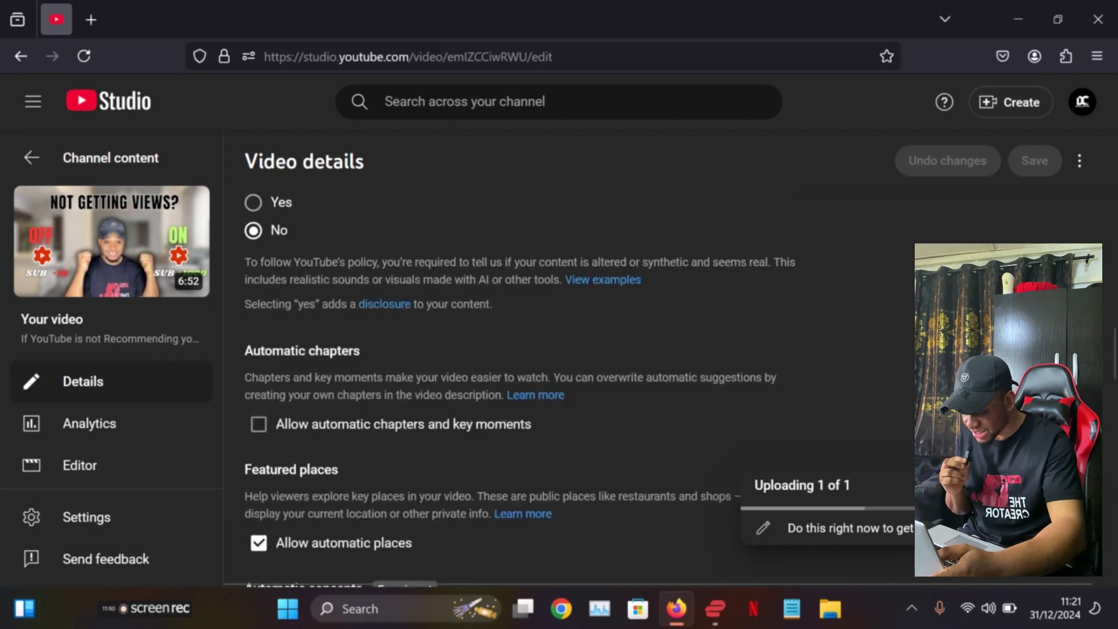
scroll(338, 525, up, 1)
scroll(338, 524, down, 1)
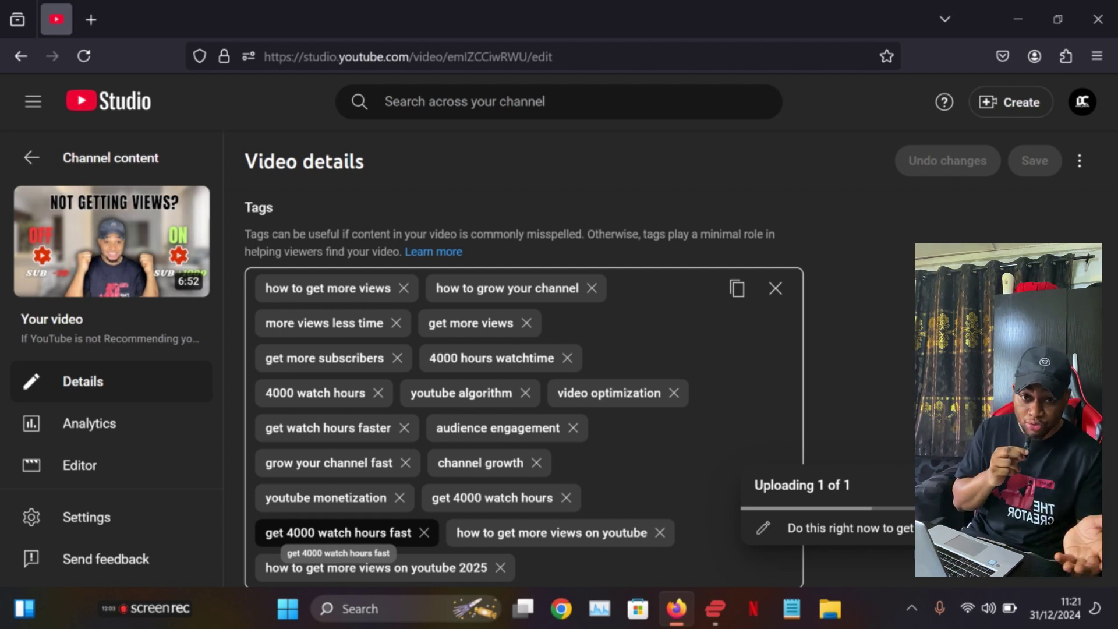
scroll(349, 542, down, 1)
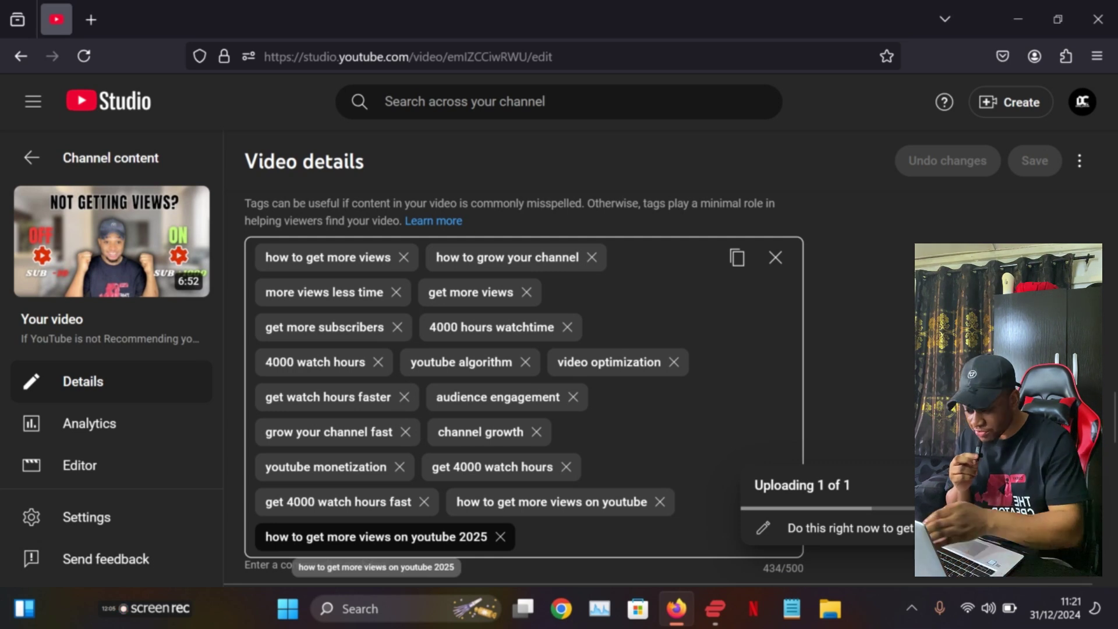
scroll(350, 542, down, 1)
scroll(349, 542, up, 2)
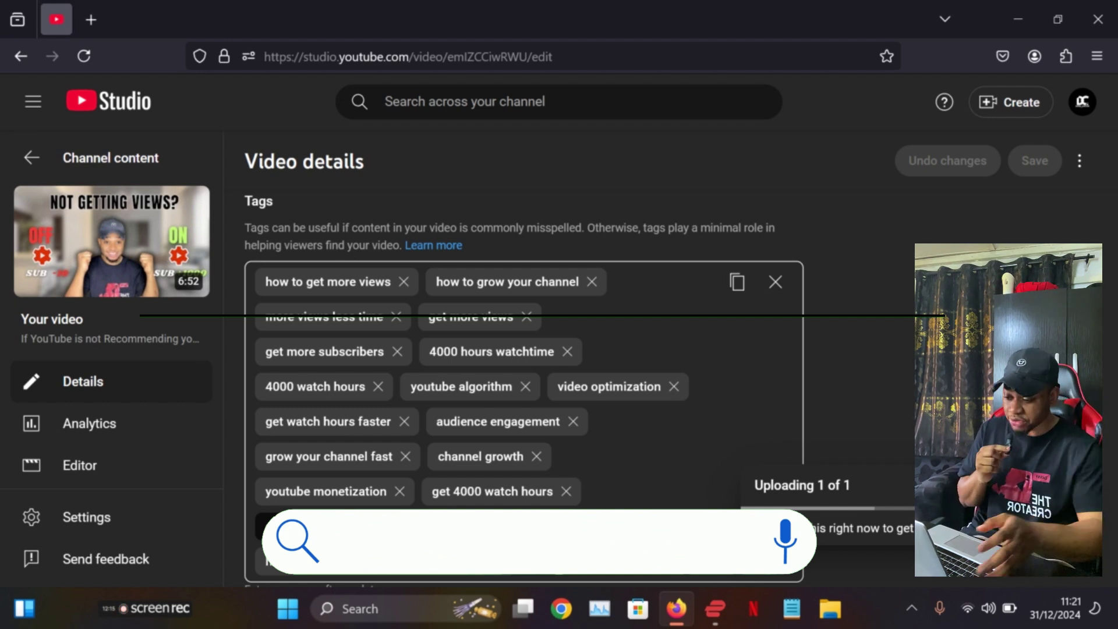
scroll(524, 379, down, 1)
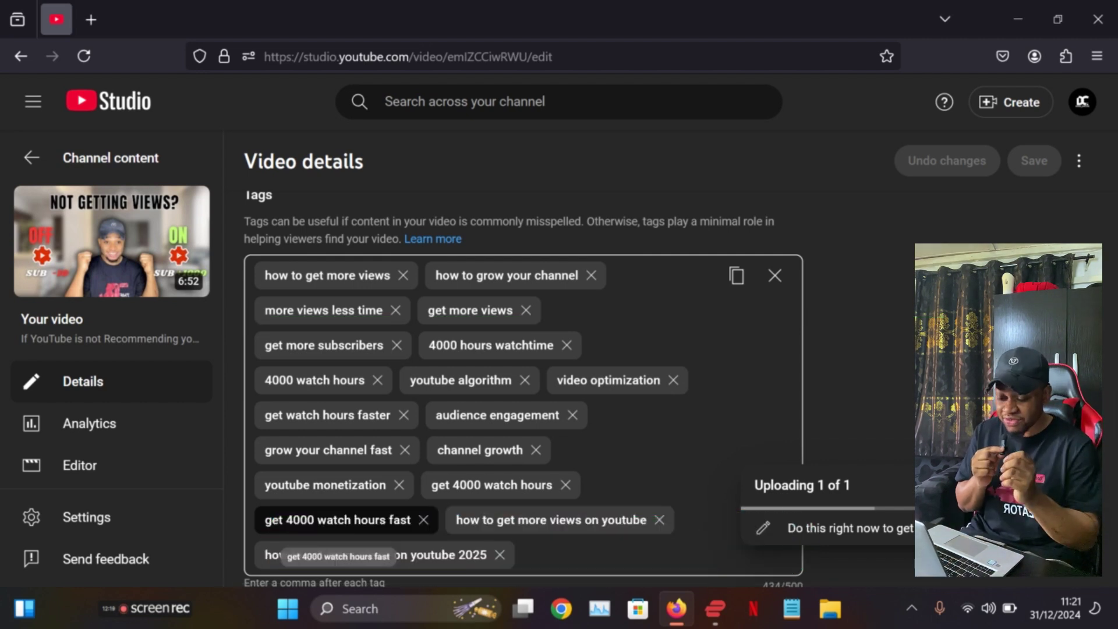
scroll(343, 520, down, 2)
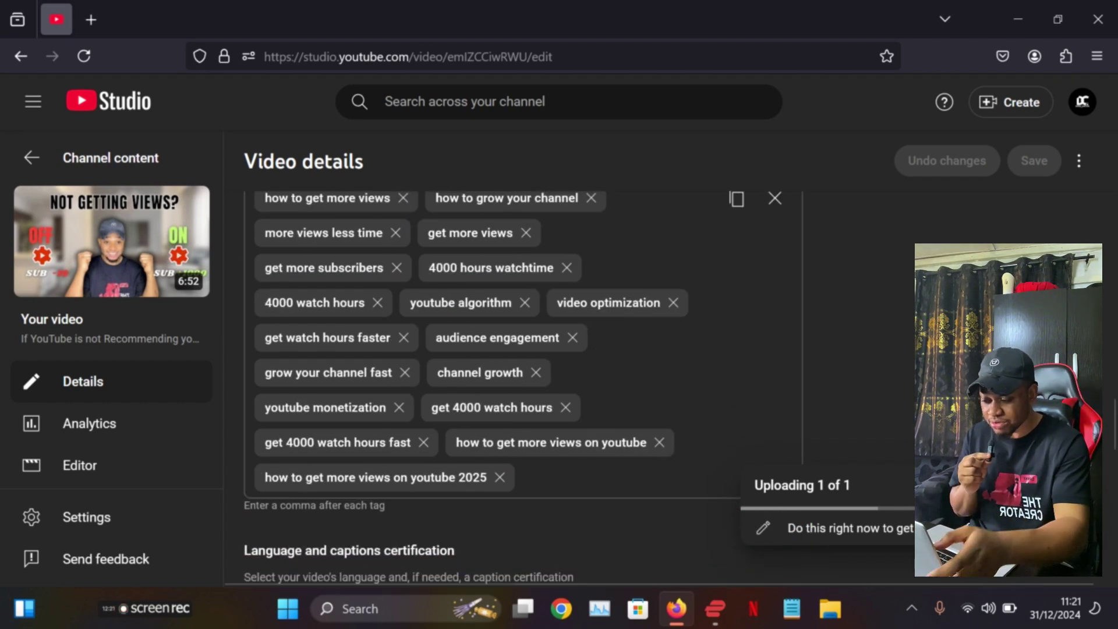
- Copy all tags of the published video to the clipboard
scroll(344, 518, up, 2)
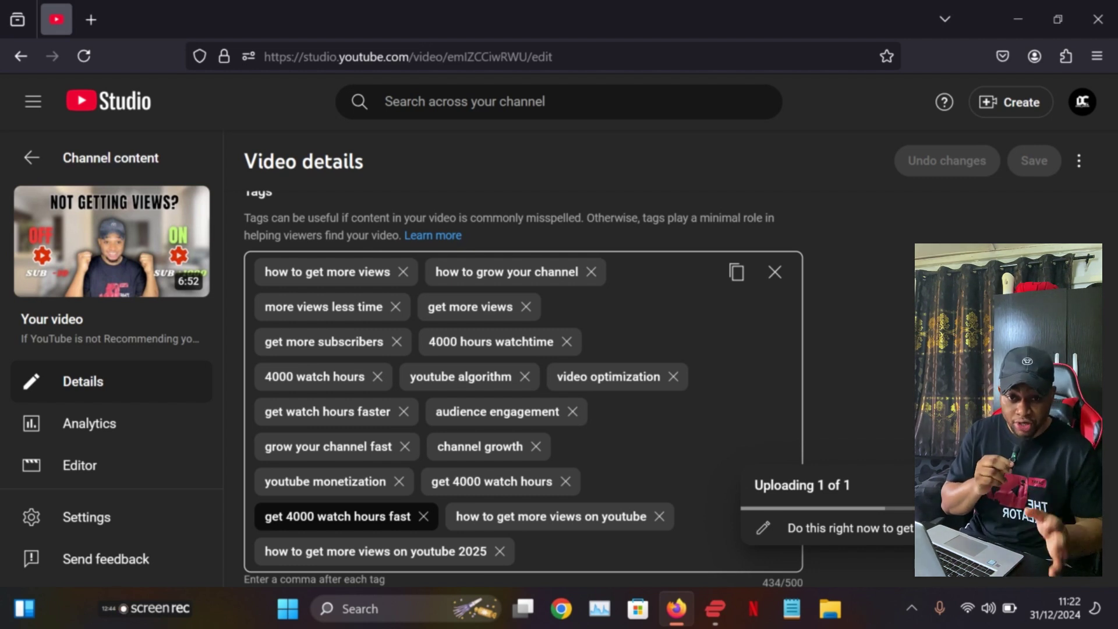
scroll(338, 518, up, 2)
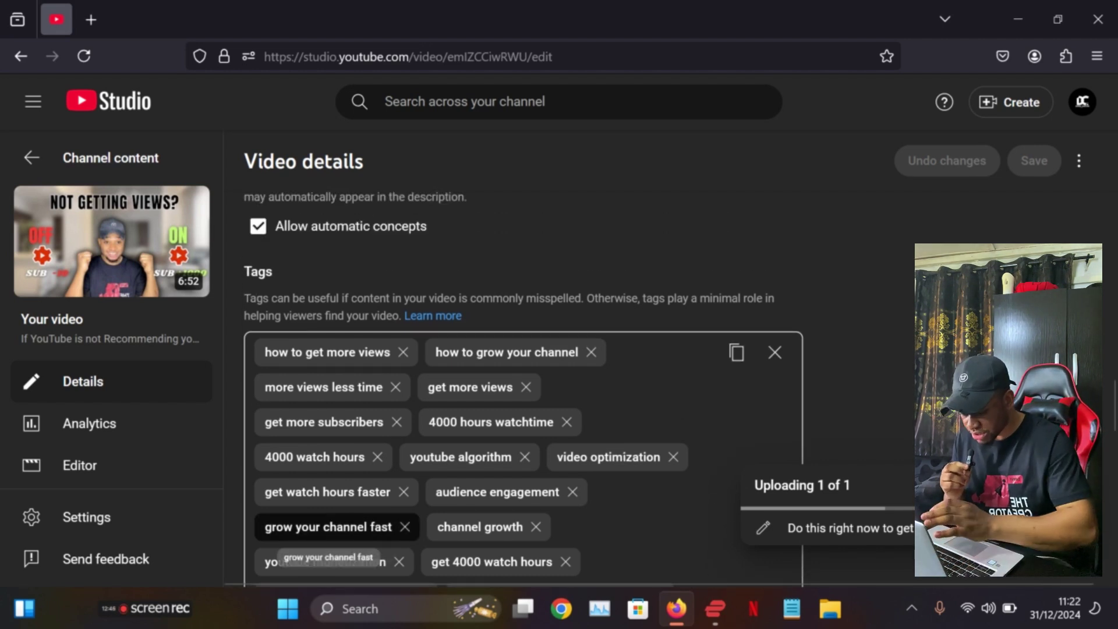
scroll(339, 530, down, 3)
scroll(338, 530, up, 1)
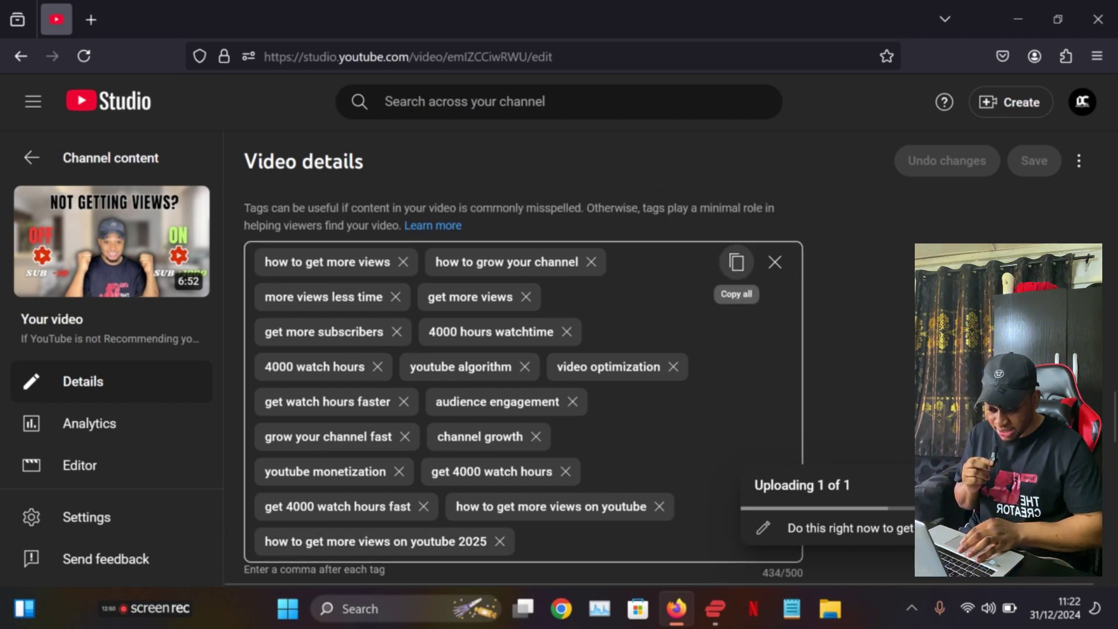
click(736, 263)
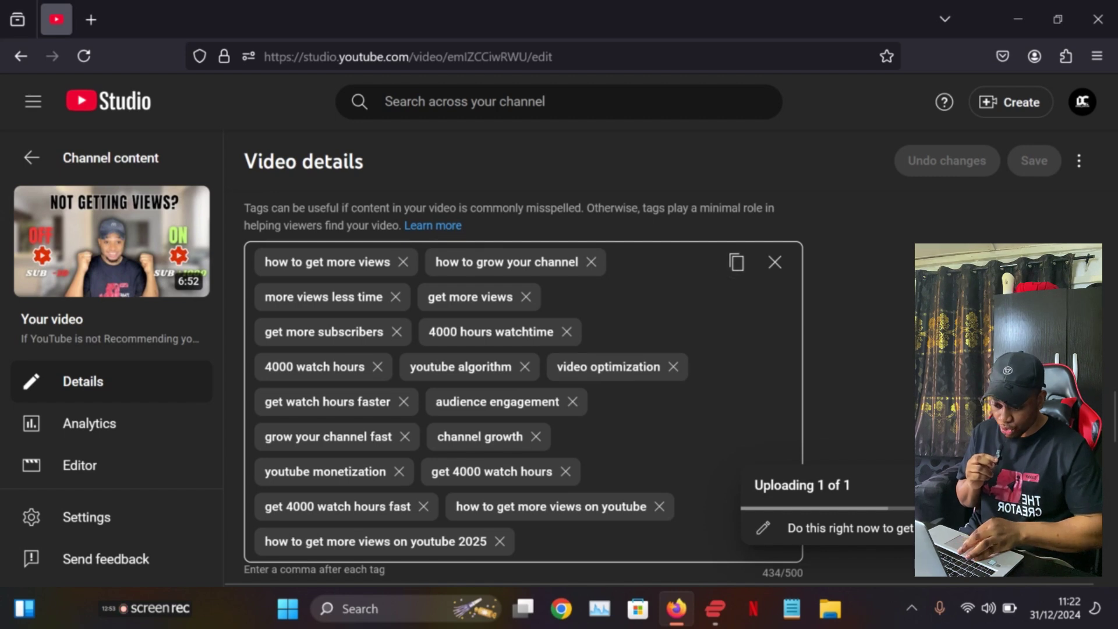
- Examine how the video's description is laid out, including the similar video links, the Keywords section and the closing hashtags
scroll(524, 378, up, 15)
scroll(525, 379, down, 6)
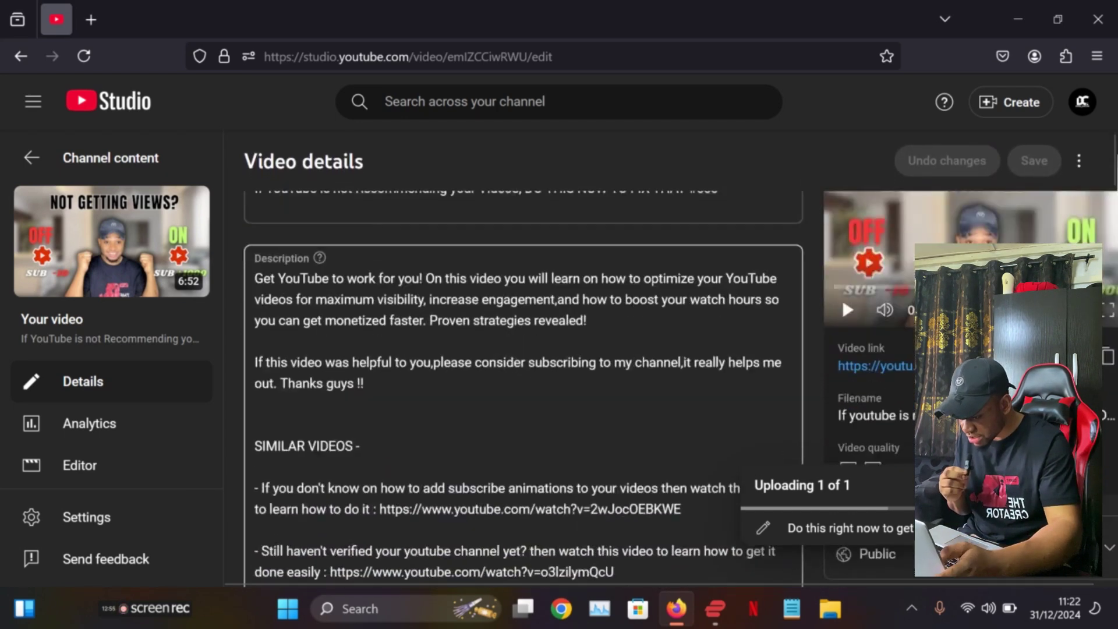
scroll(525, 378, down, 3)
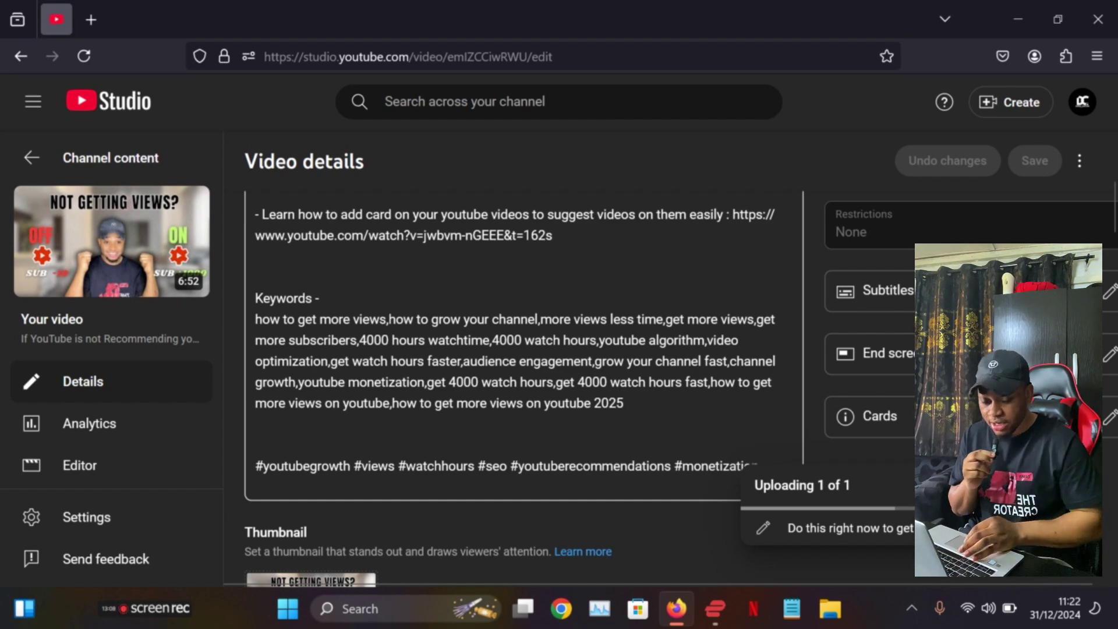
scroll(525, 350, up, 10)
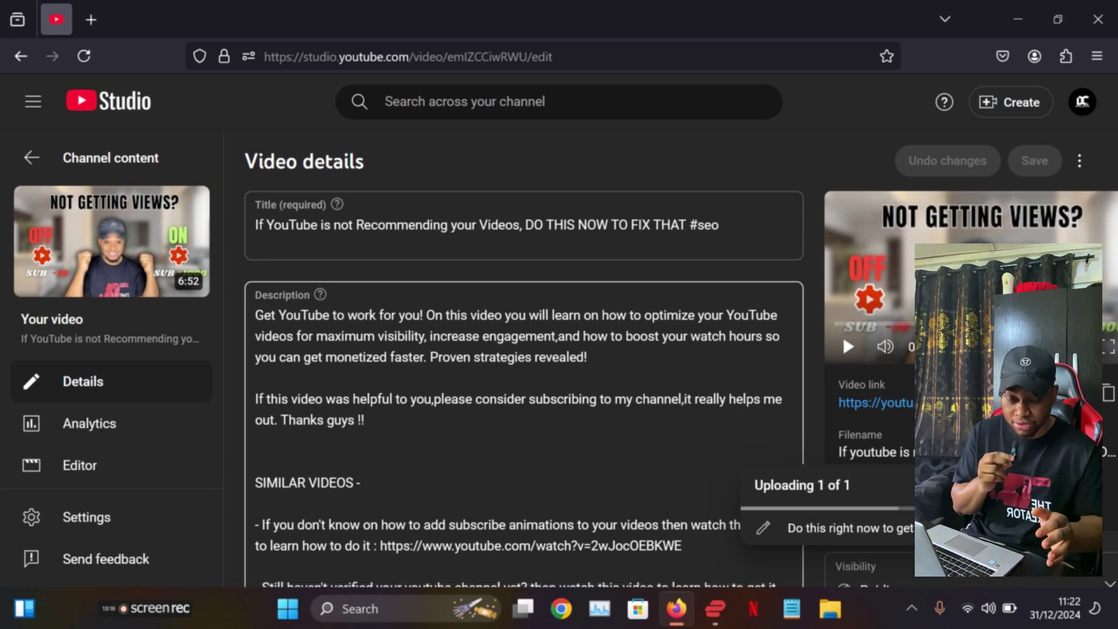
scroll(525, 385, down, 6)
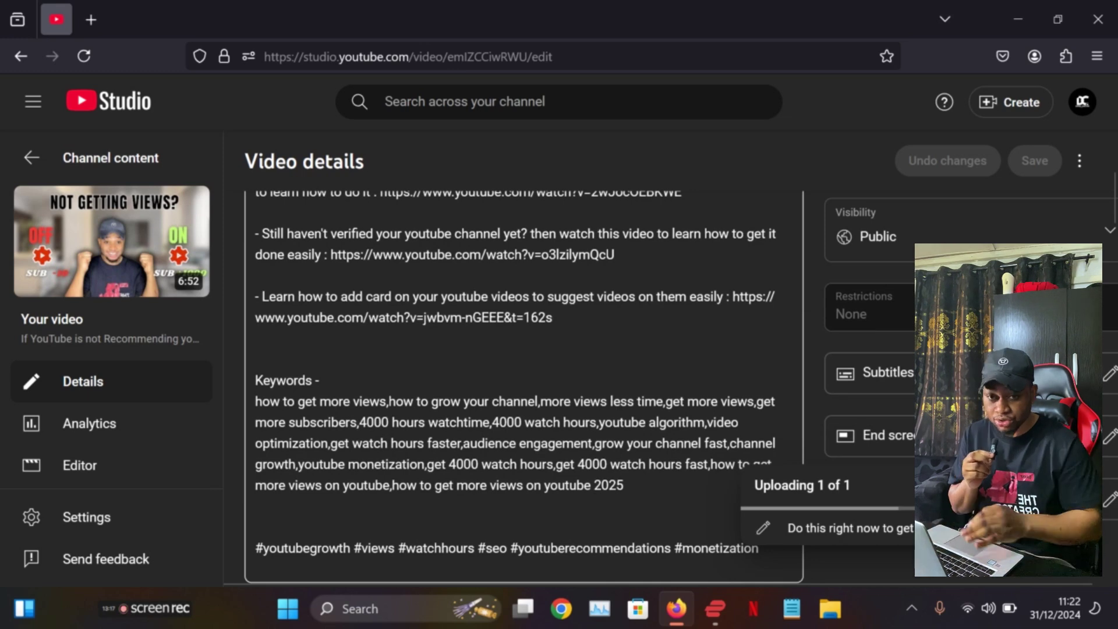
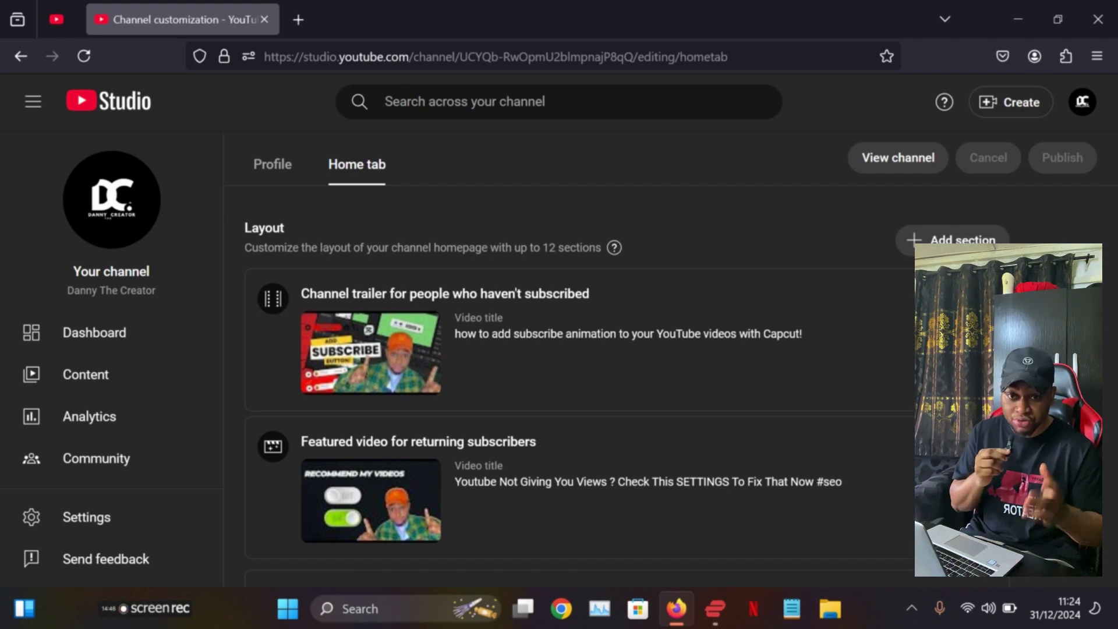
- Review the channel's Home tab layout, from the trailer and featured video through popular videos and playlists to short videos
scroll(567, 384, down, 3)
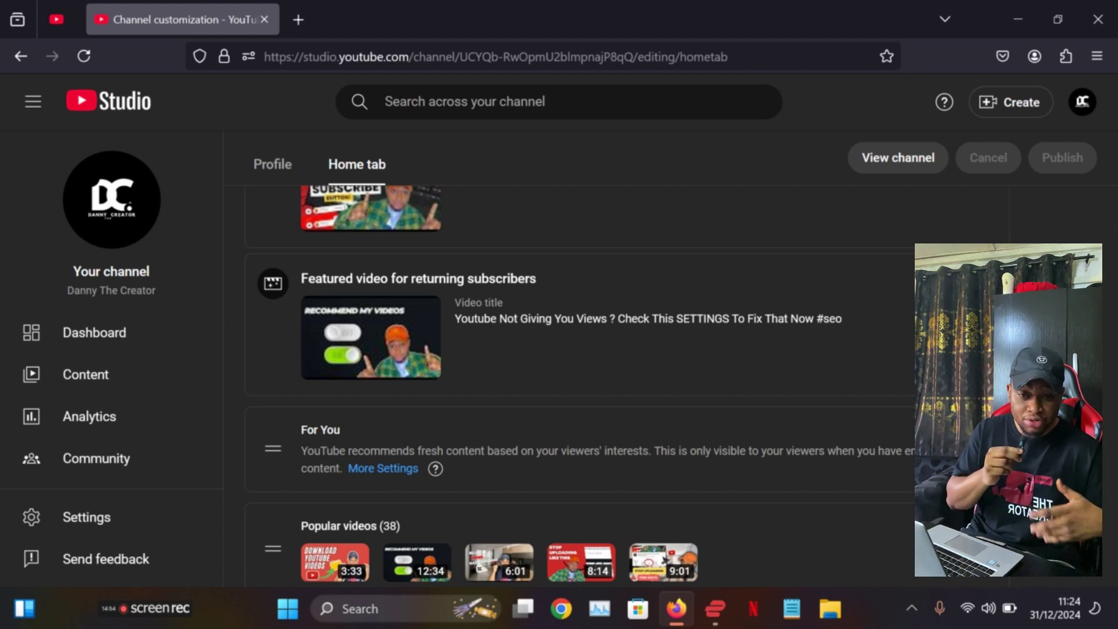
scroll(568, 384, down, 3)
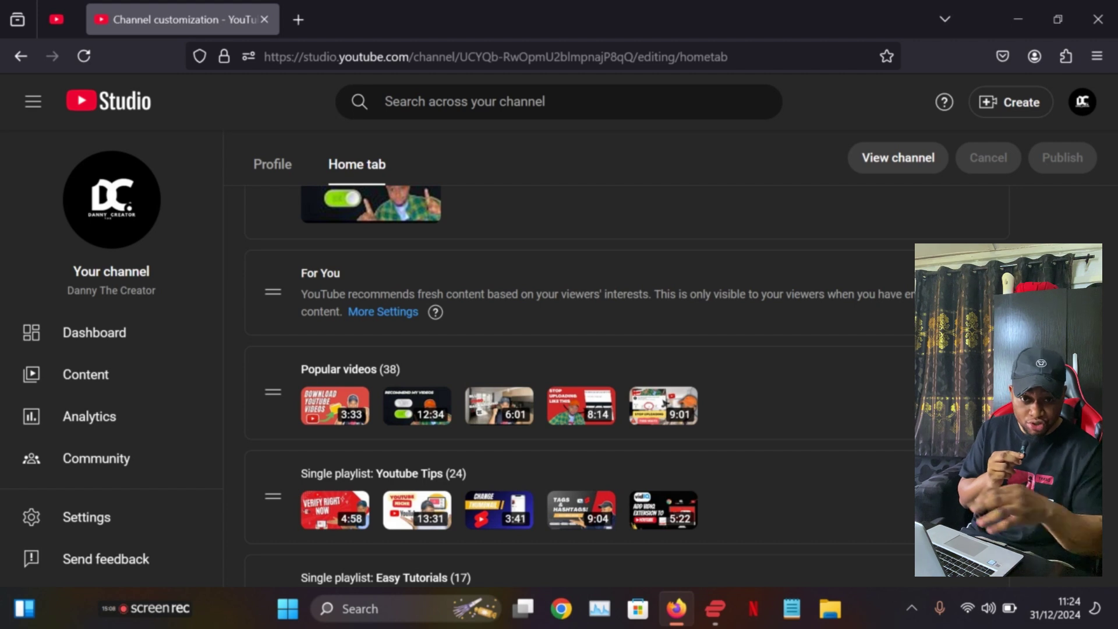
scroll(583, 378, down, 1)
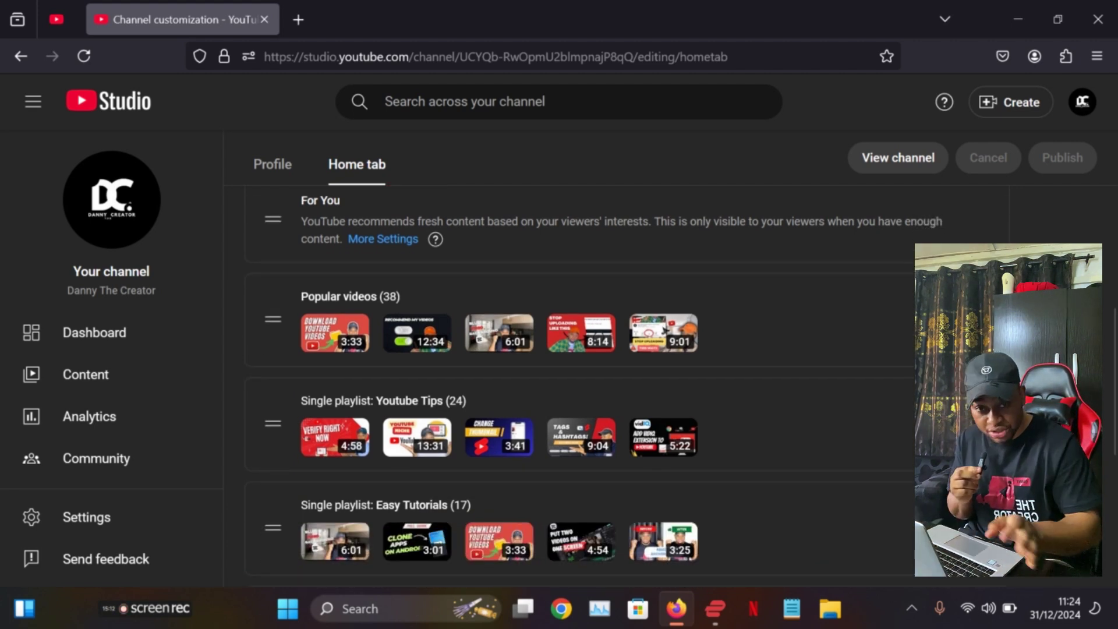
scroll(583, 378, down, 2)
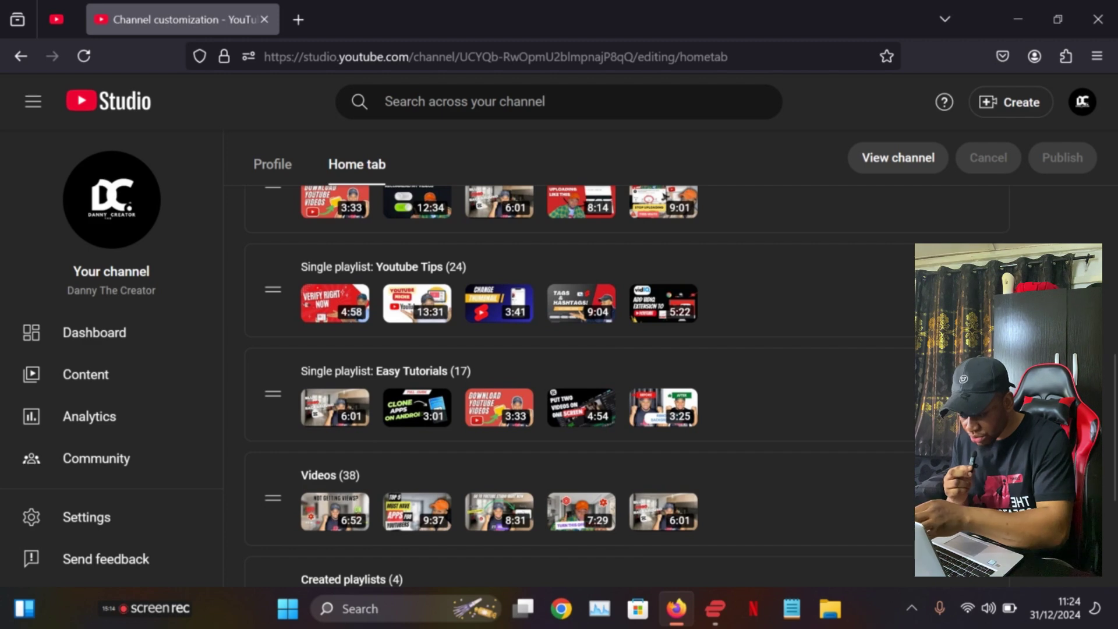
scroll(583, 379, down, 1)
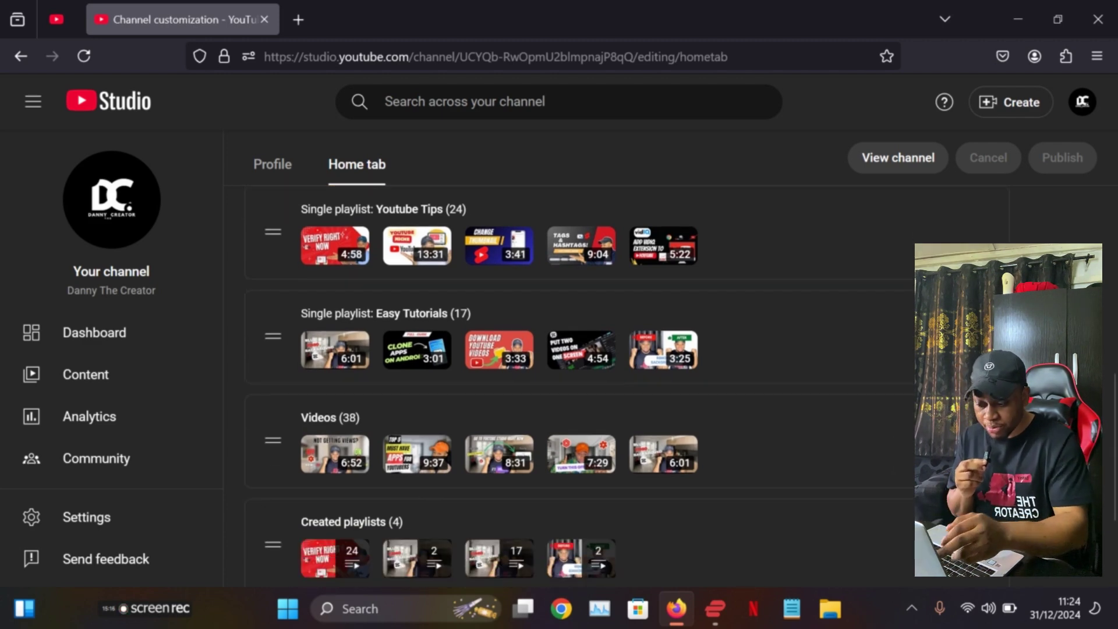
scroll(583, 379, down, 3)
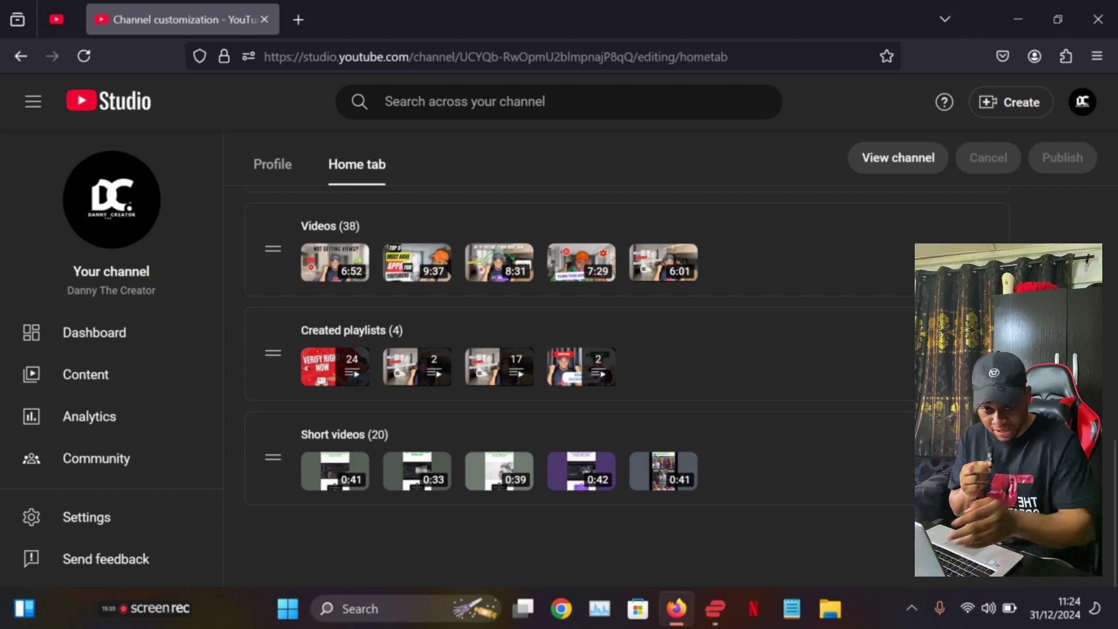
- Open the options for adding a section to the channel homepage layout and look over the existing sections
scroll(583, 378, up, 12)
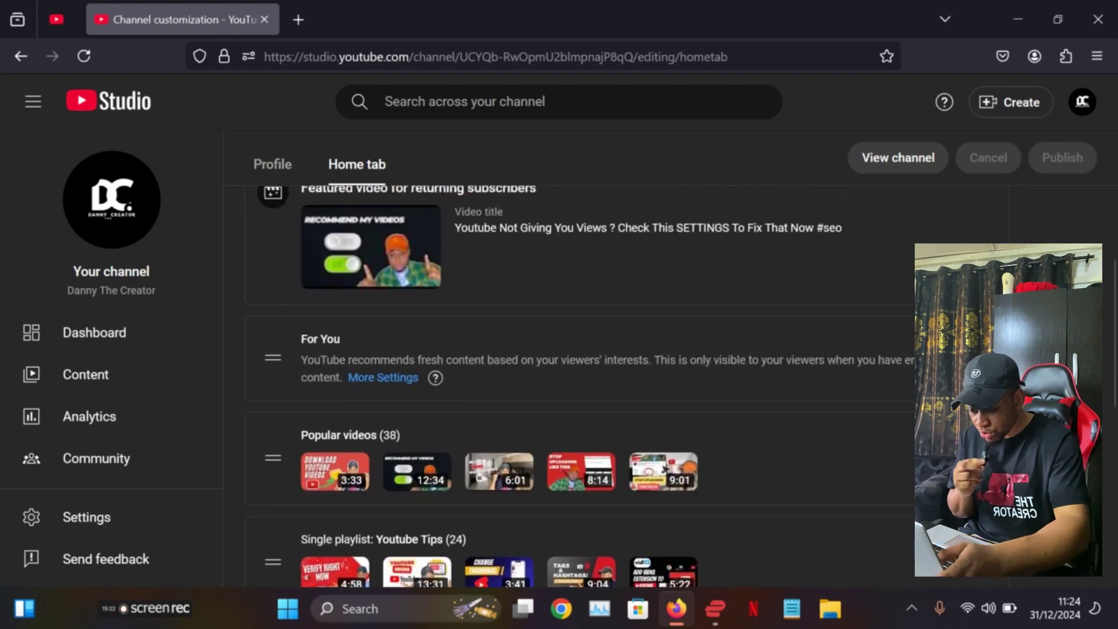
scroll(583, 379, down, 1)
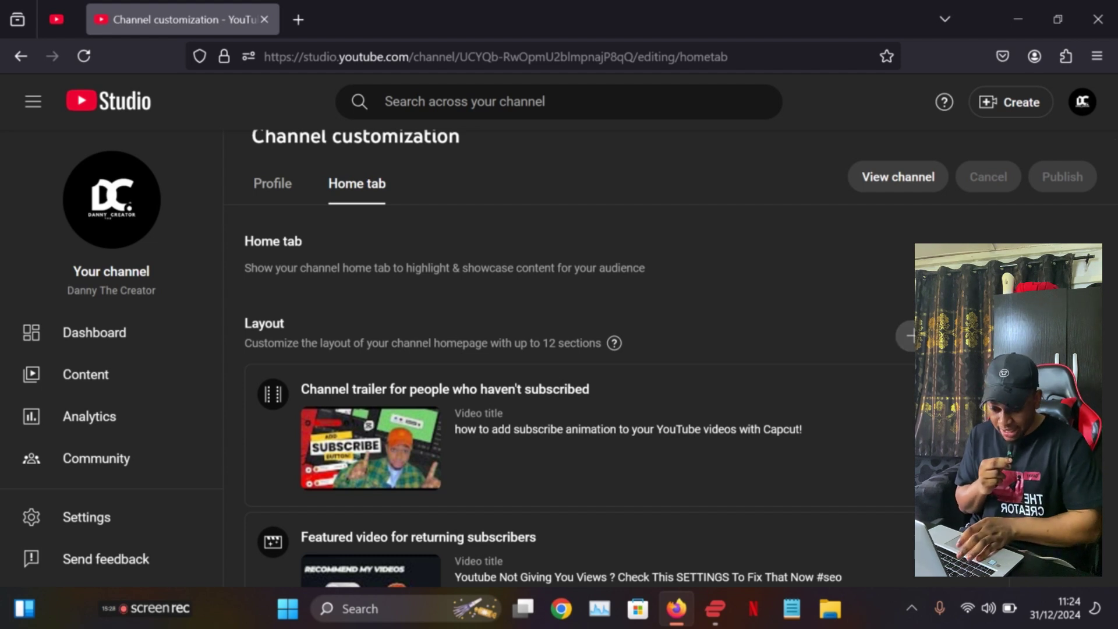
click(908, 336)
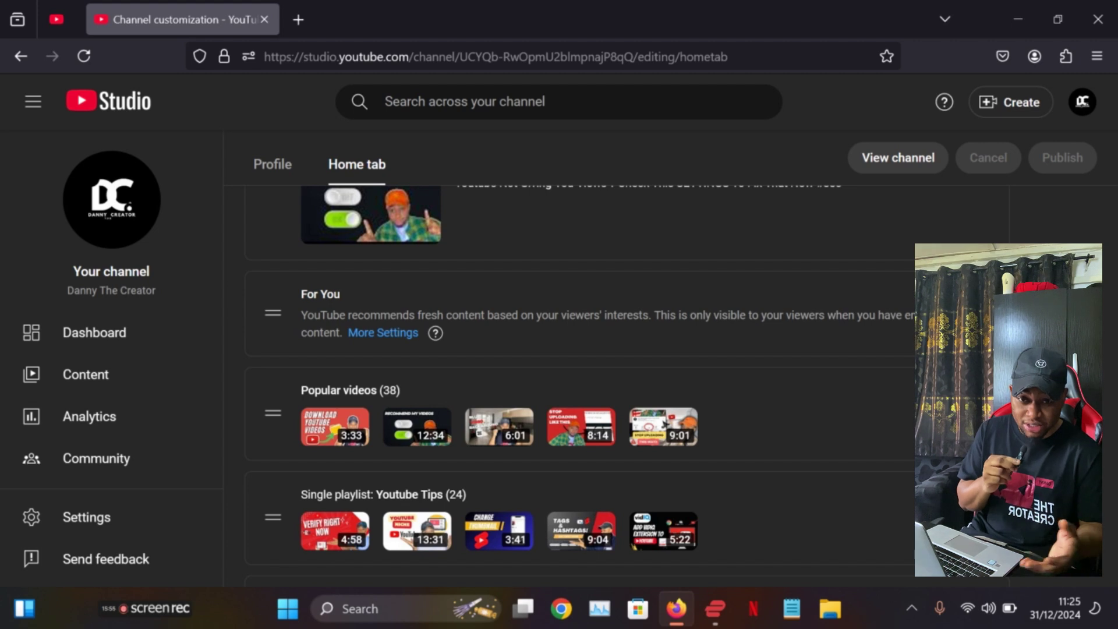
scroll(582, 350, up, 5)
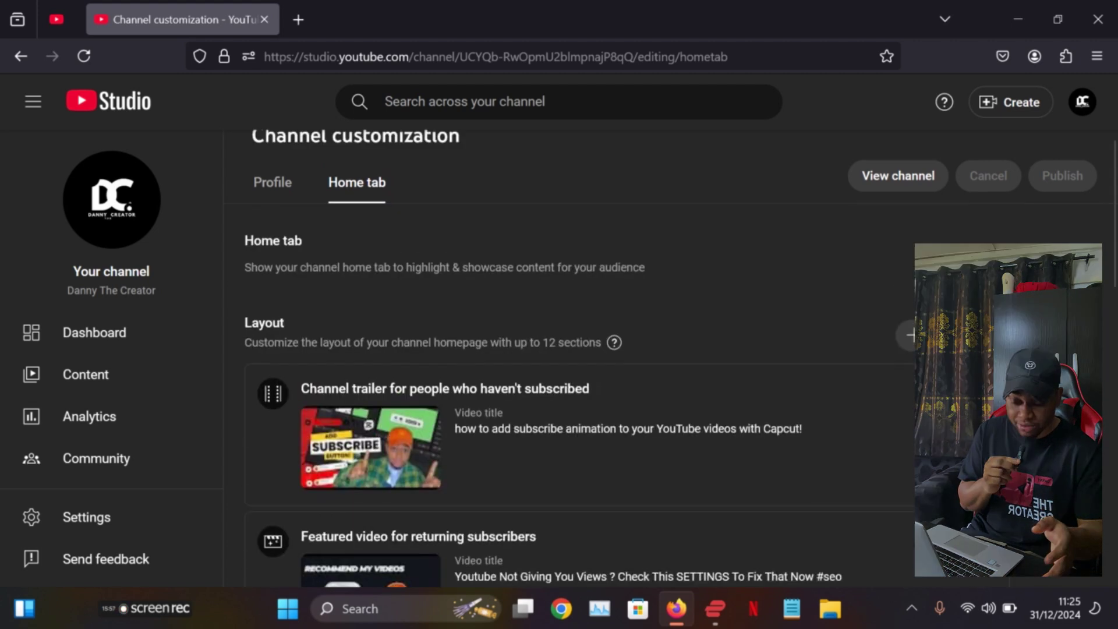